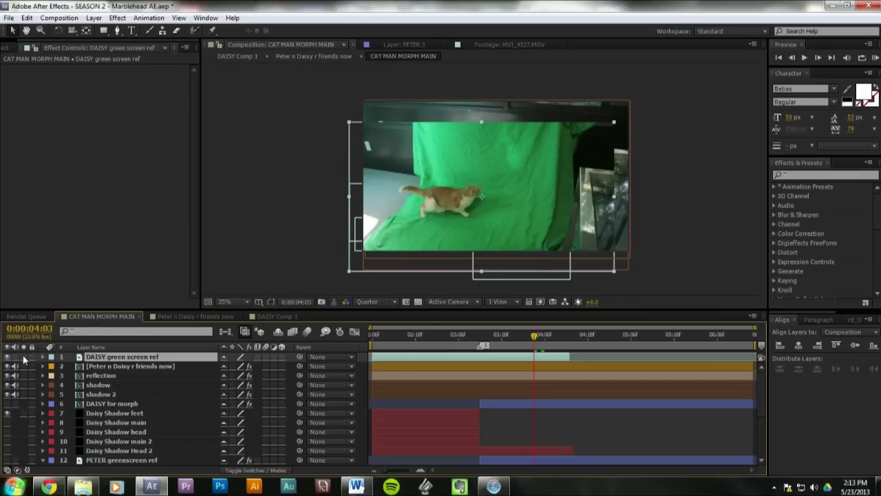
# Step: Solo the PETER greenscreen ref layer alongside DAISY green screen ref and preview both clips together around 0:00:04:00
pyautogui.scroll(-3, 43, 393)
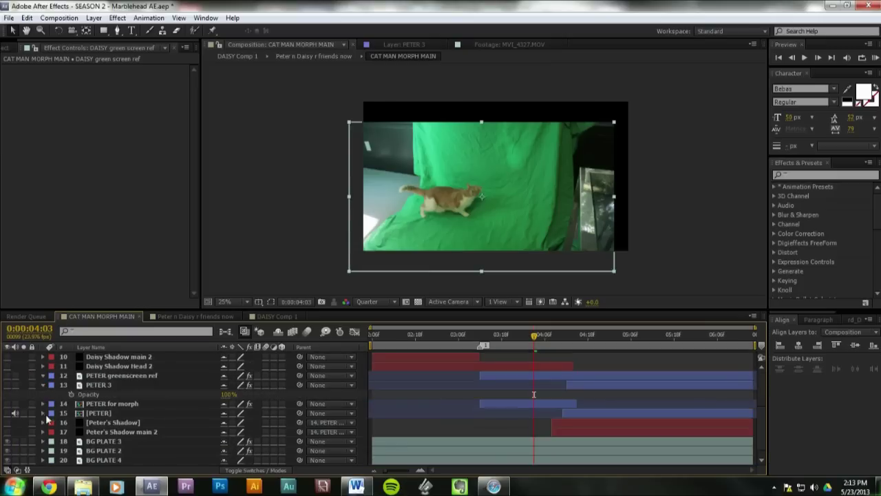
pyautogui.click(24, 375)
pyautogui.scroll(3, 36, 396)
pyautogui.moveTo(542, 338); pyautogui.dragTo(523, 337)
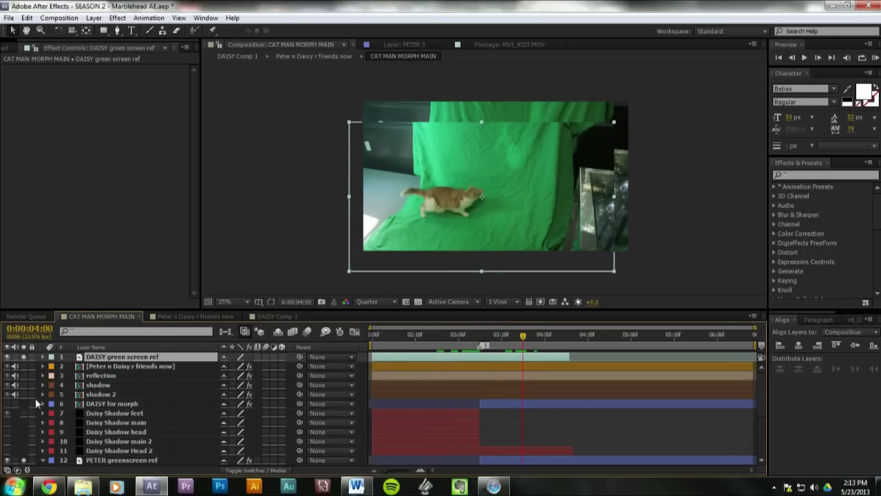
# Step: Hide the DAISY green screen ref layer, preview the PETER greenscreen ref footage to 0:00:04:04, and hide that layer as well
pyautogui.click(7, 356)
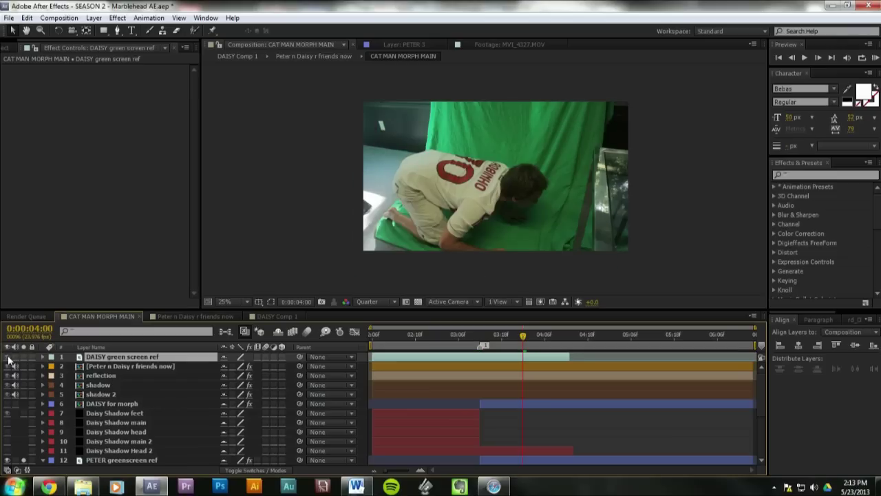
pyautogui.moveTo(525, 338)
pyautogui.mouseDown()
pyautogui.moveTo(482, 337)
pyautogui.moveTo(544, 338)
pyautogui.moveTo(480, 338)
pyautogui.moveTo(554, 338)
pyautogui.moveTo(538, 338)
pyautogui.mouseUp()
pyautogui.scroll(-5, 129, 384)
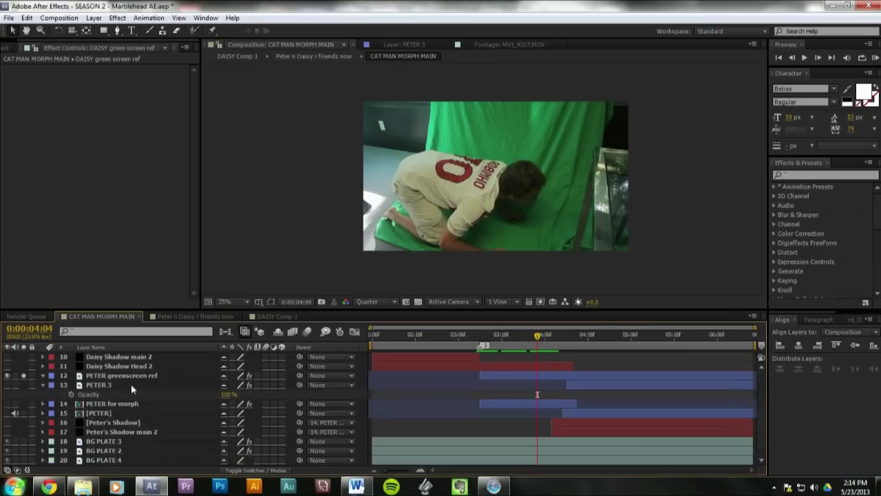
pyautogui.click(96, 375)
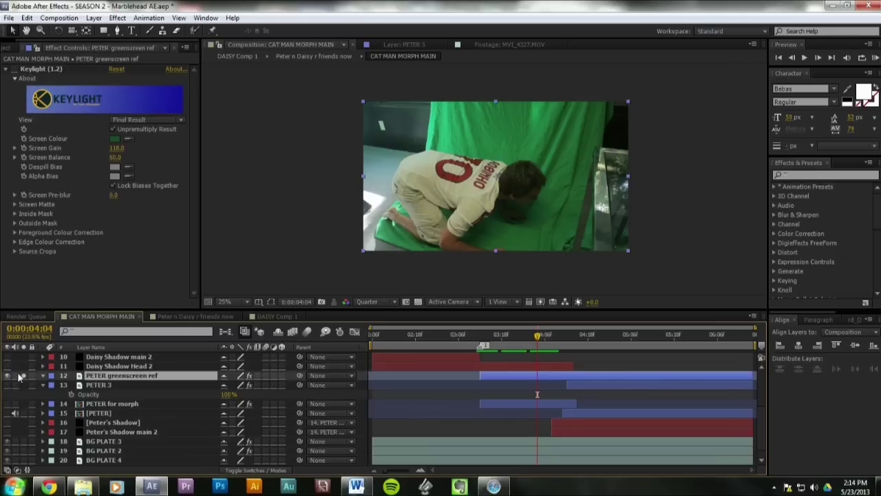
pyautogui.click(8, 376)
pyautogui.scroll(5, 188, 384)
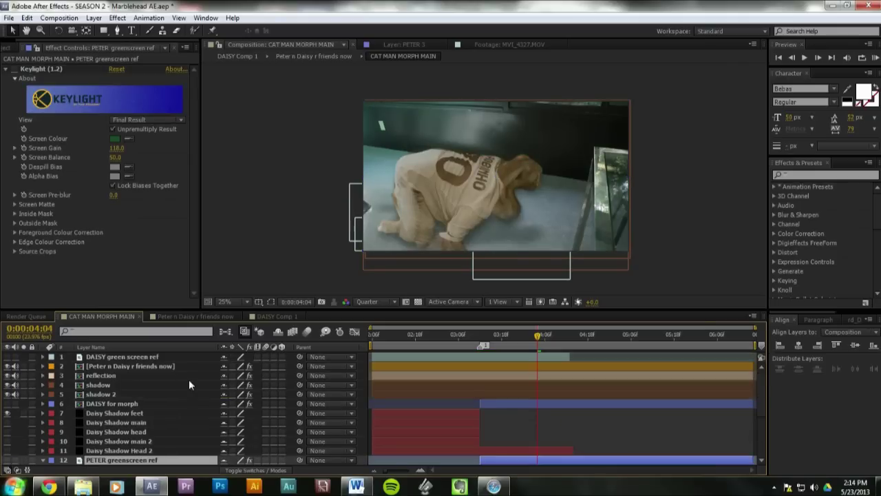
# Step: Switch to Chrome and look through the Morphing In After Effects article, examining its Reshape filter introduction and the sheep masking instructions
pyautogui.click(48, 486)
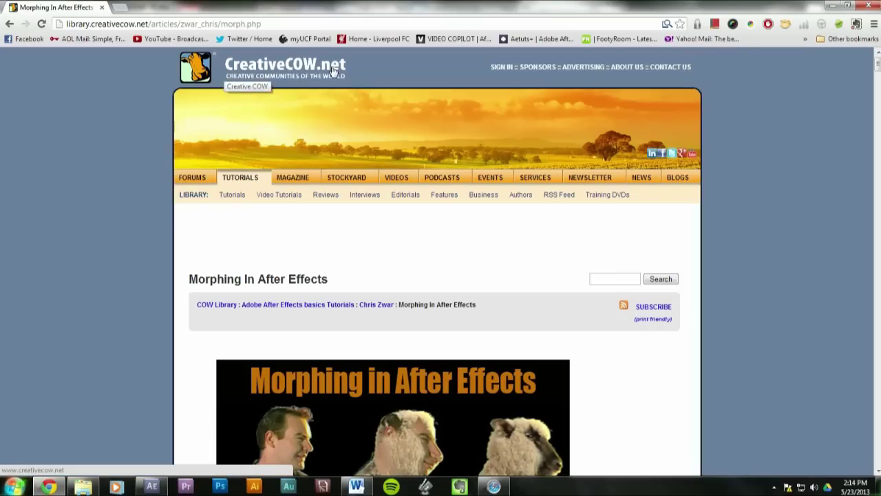
pyautogui.scroll(-3, 447, 210)
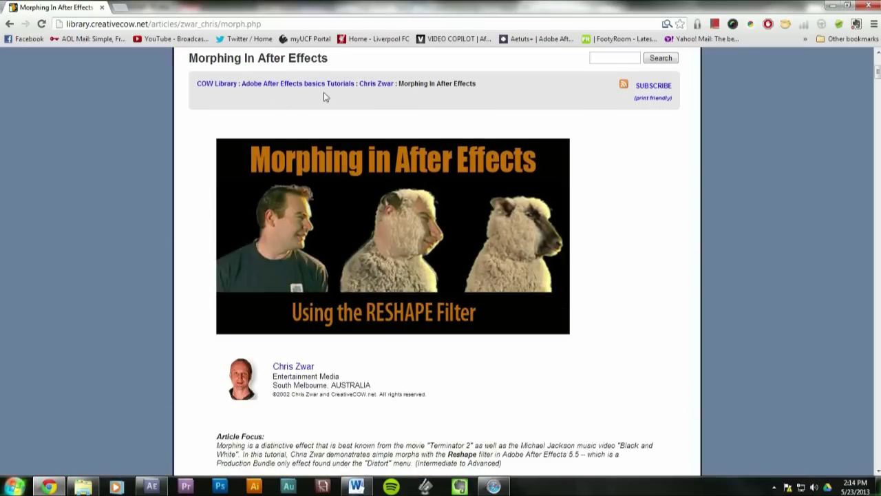
pyautogui.scroll(-1, 421, 241)
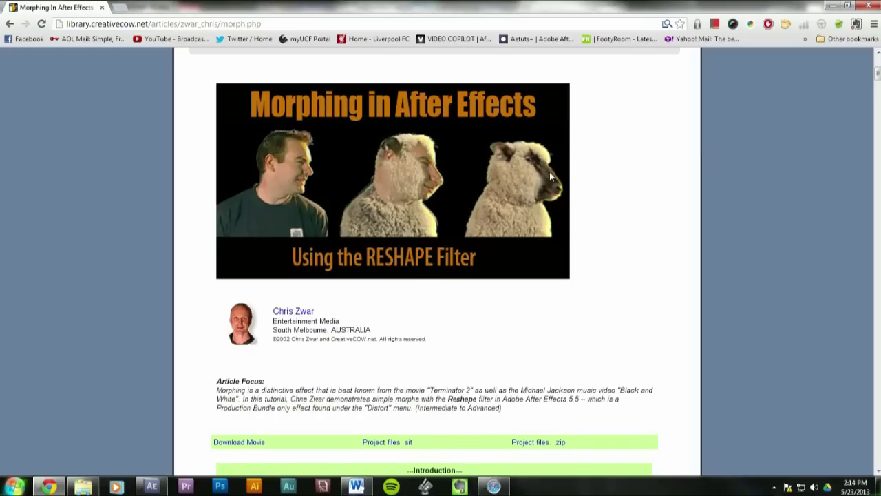
pyautogui.scroll(-1, 549, 172)
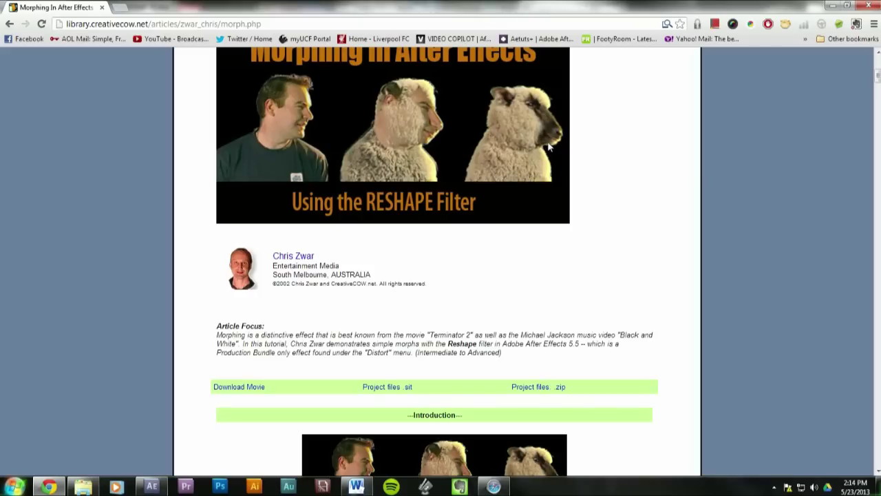
pyautogui.scroll(-7, 424, 147)
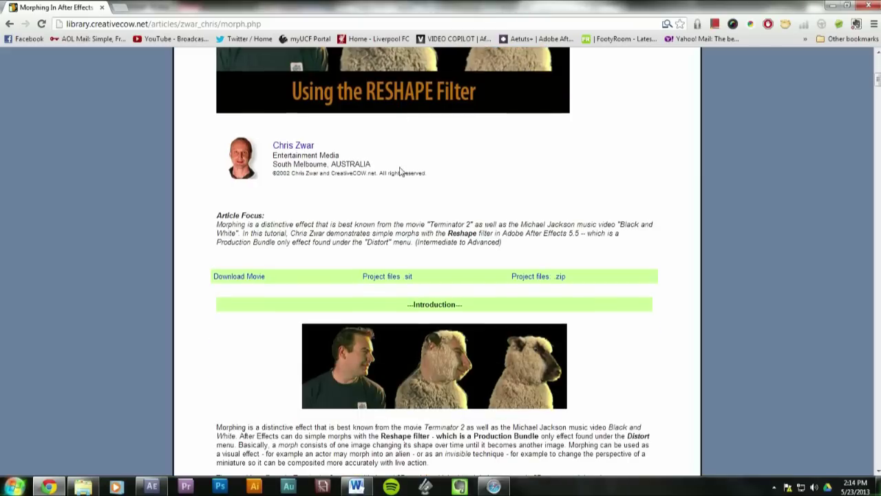
pyautogui.scroll(-5, 483, 227)
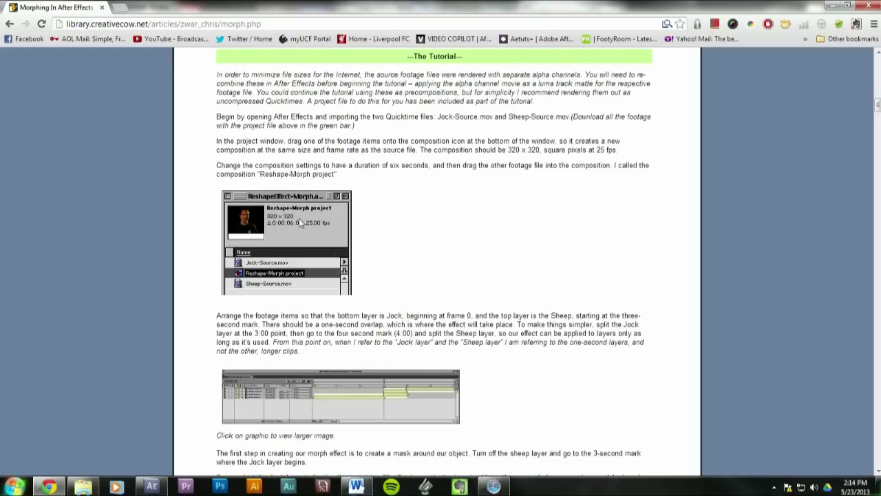
pyautogui.scroll(-20, 290, 228)
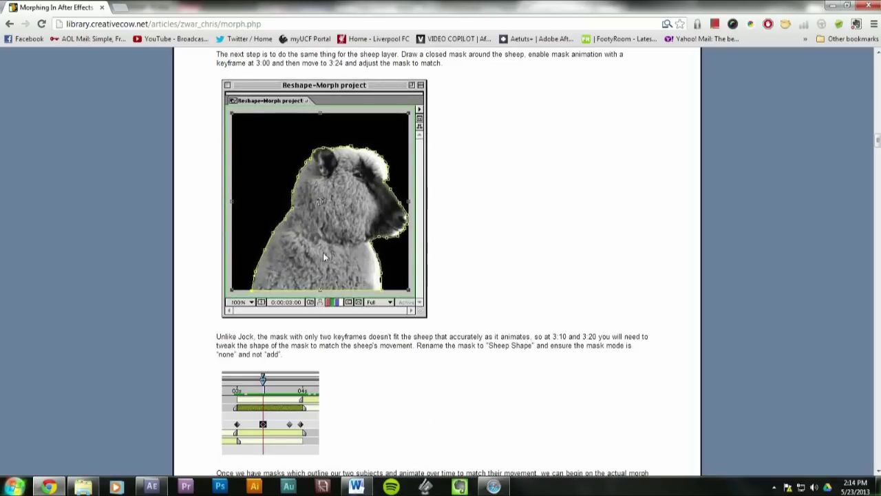
pyautogui.scroll(-8, 311, 164)
pyautogui.scroll(8, 374, 275)
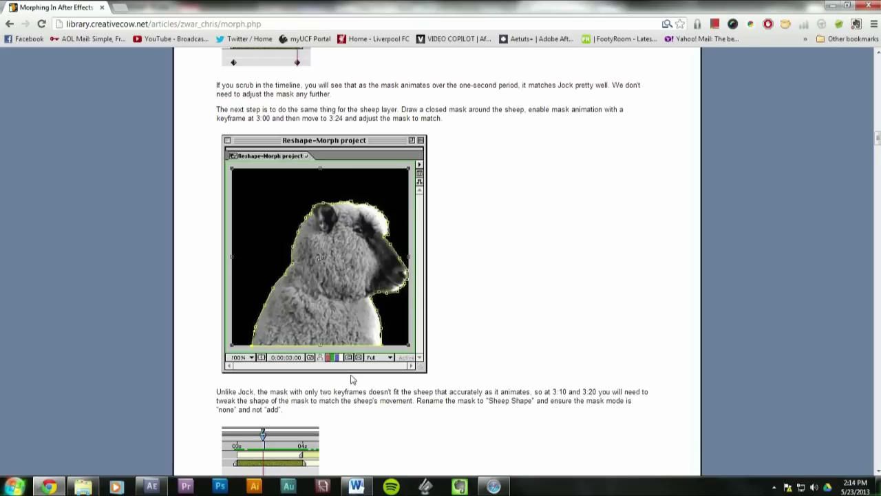
# Step: Switch back to After Effects and select the DAISY for morph layer to view its Reshape effect settings
pyautogui.click(157, 485)
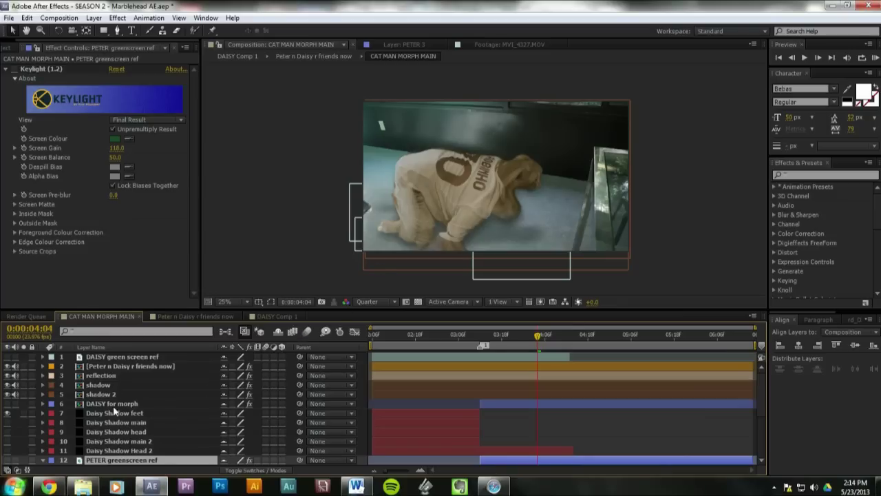
pyautogui.click(121, 405)
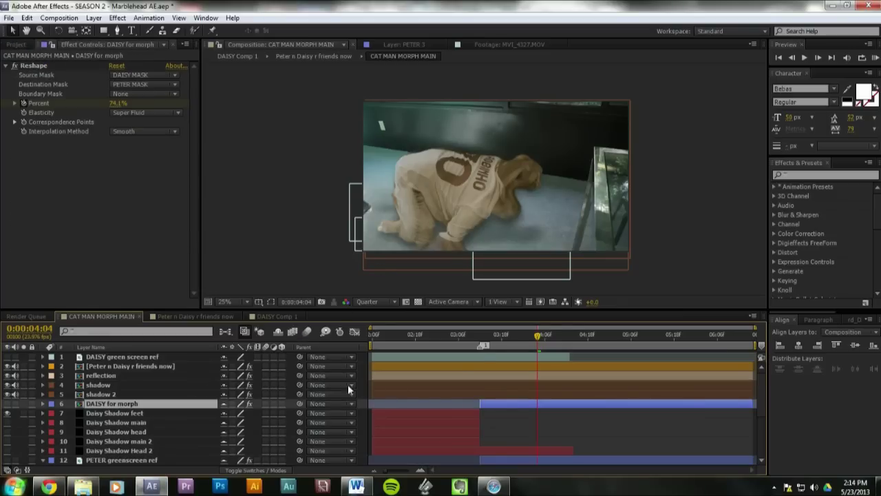
pyautogui.scroll(-5, 480, 386)
pyautogui.scroll(5, 358, 372)
# Step: Open DAISY Comp 1 and scrub through the DAISY clip to examine the mask outline around the cat up close
pyautogui.click(263, 316)
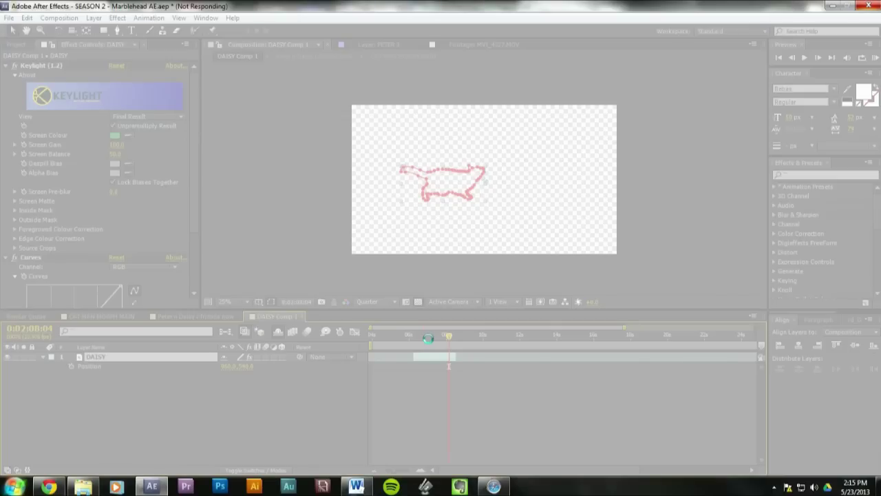
pyautogui.click(431, 337)
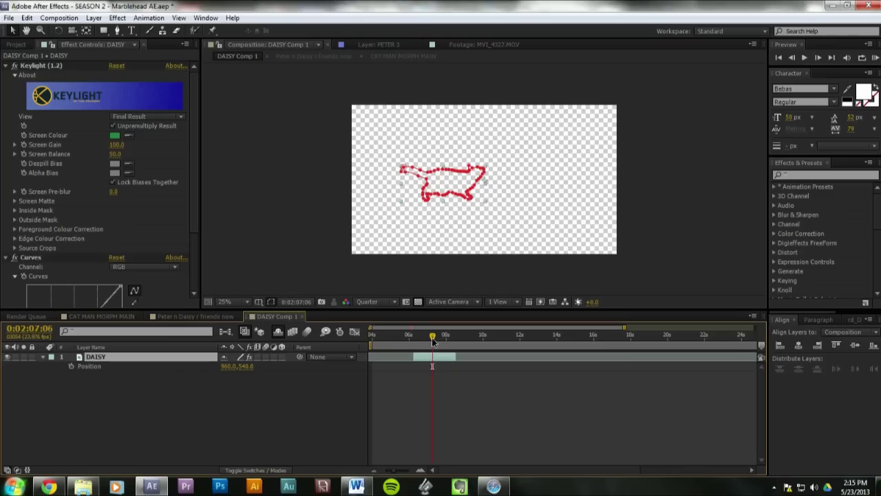
pyautogui.moveTo(430, 337); pyautogui.dragTo(453, 338)
pyautogui.scroll(4, 516, 206)
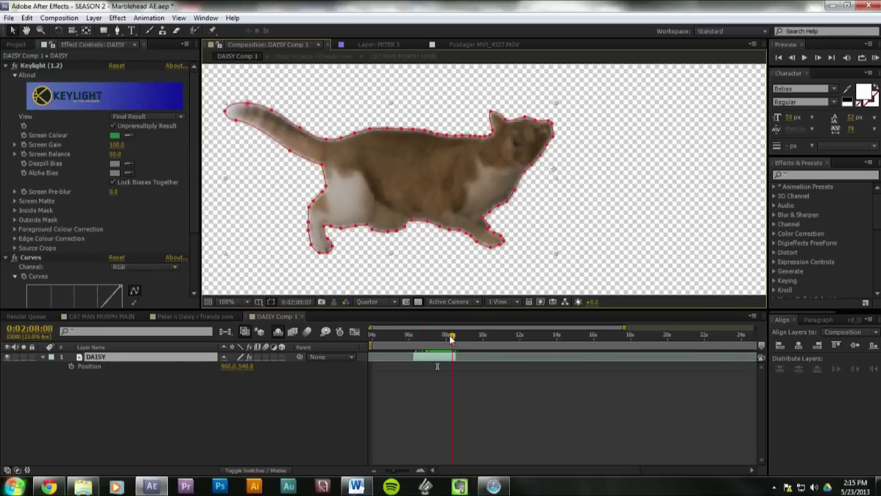
# Step: Toggle the DAISY layer's Keylight effect repeatedly to compare the cat with and without keying, and view its Curves effect
pyautogui.click(14, 66)
pyautogui.click(15, 66)
pyautogui.click(14, 66)
pyautogui.click(15, 66)
pyautogui.click(14, 66)
pyautogui.click(14, 66)
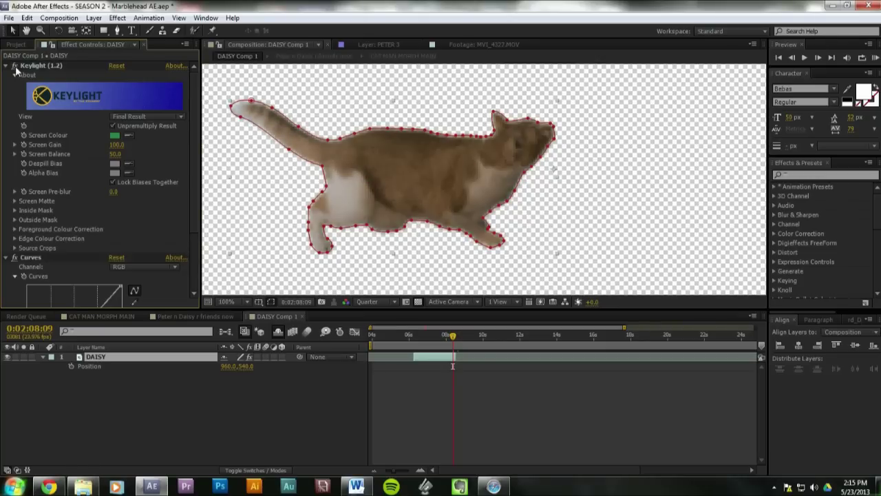
pyautogui.scroll(-3, 44, 182)
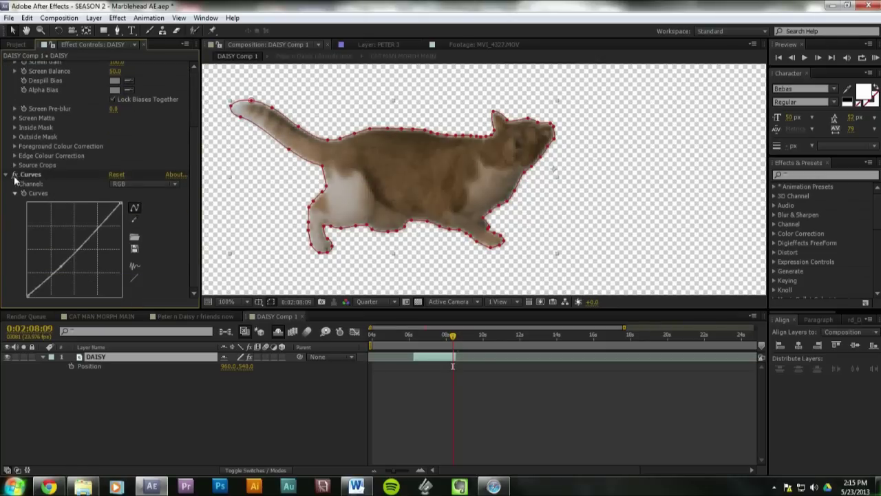
# Step: Return to the CAT MAN MORPH MAIN composition and solo the DAISY for morph layer
pyautogui.click(211, 316)
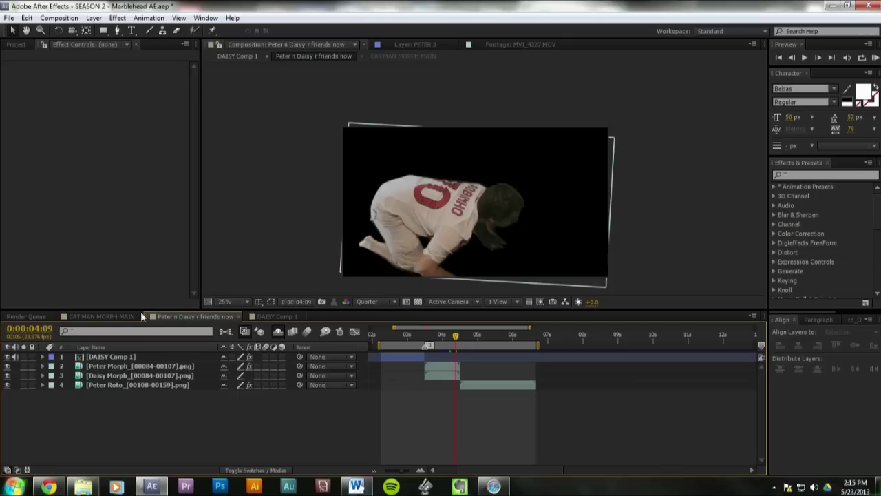
pyautogui.click(110, 316)
pyautogui.scroll(-2, 36, 386)
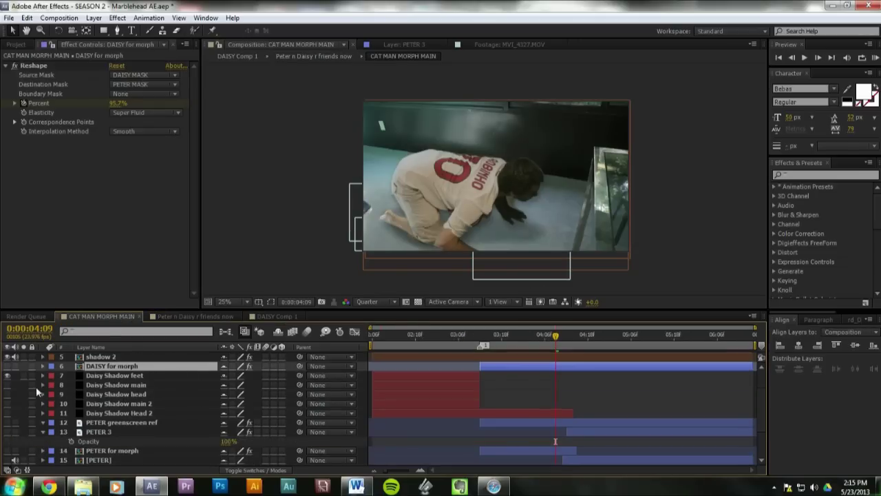
pyautogui.scroll(2, 38, 385)
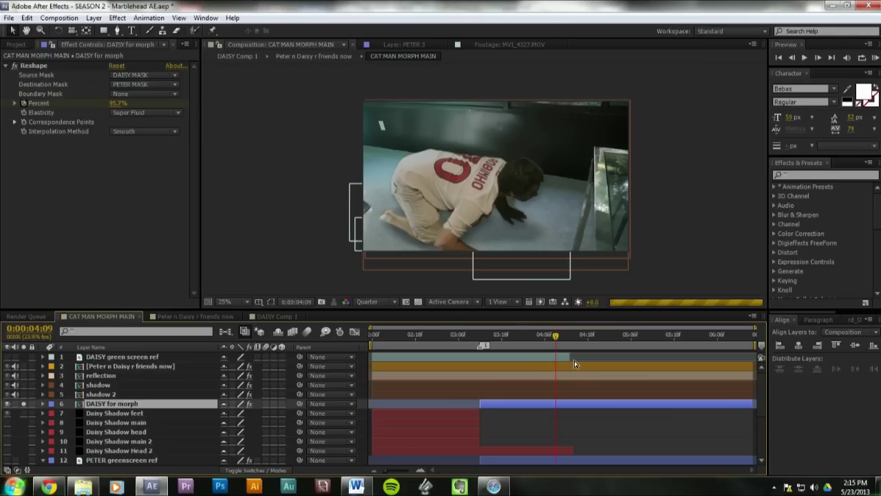
# Step: Go to 0:00:03:23 and select the DAISY for morph layer's Reshape effect to examine its correspondence points at 50% magnification
pyautogui.click(527, 337)
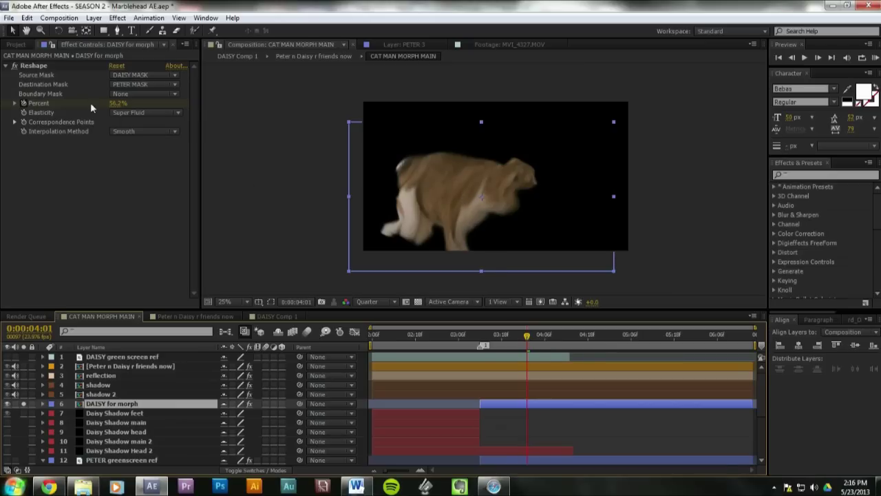
pyautogui.click(521, 337)
pyautogui.click(34, 66)
pyautogui.press('.')
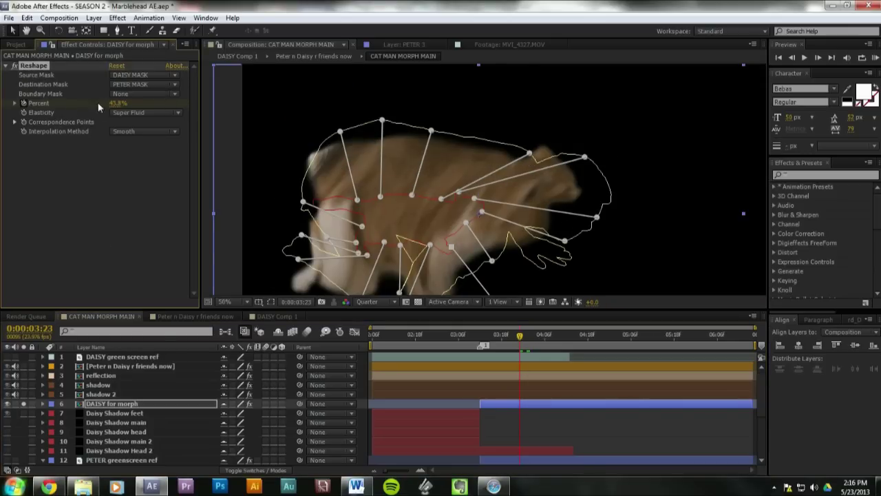
pyautogui.moveTo(630, 203); pyautogui.dragTo(643, 151)
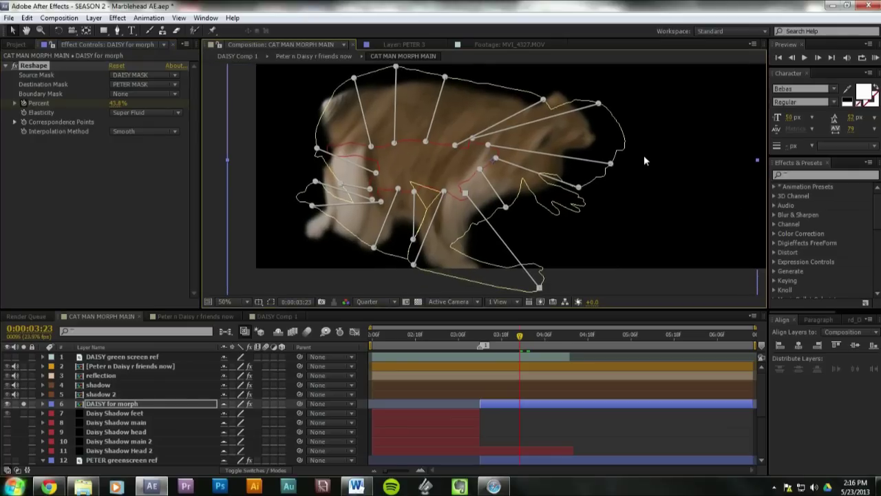
# Step: Reveal the mask paths of the DAISY for morph layer, show the mask outlines in the composition view, and select PETER MASK
pyautogui.click(118, 405)
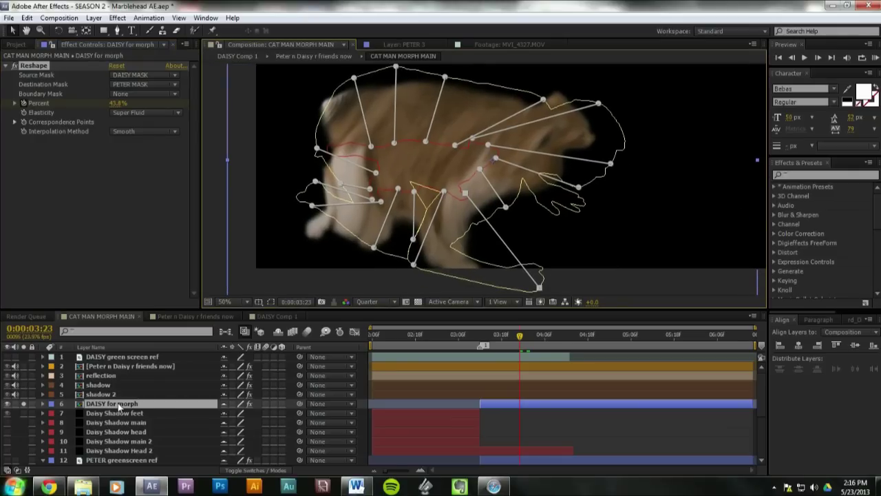
pyautogui.press('m')
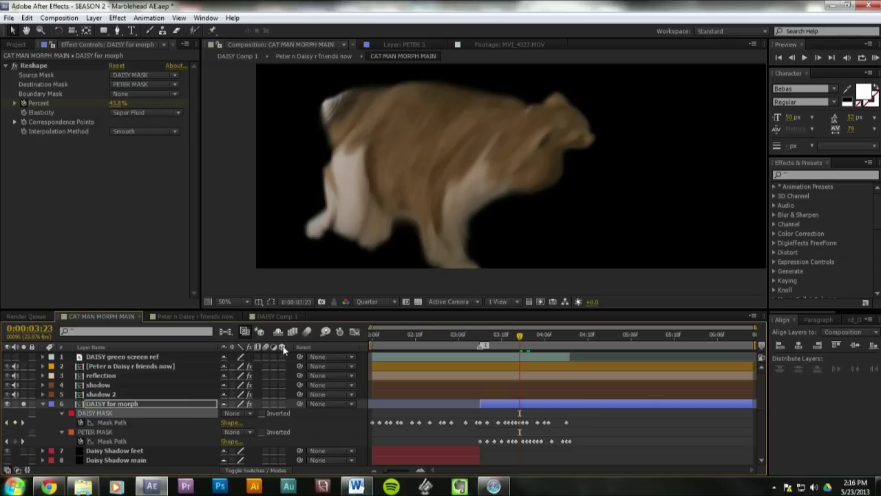
pyautogui.click(269, 305)
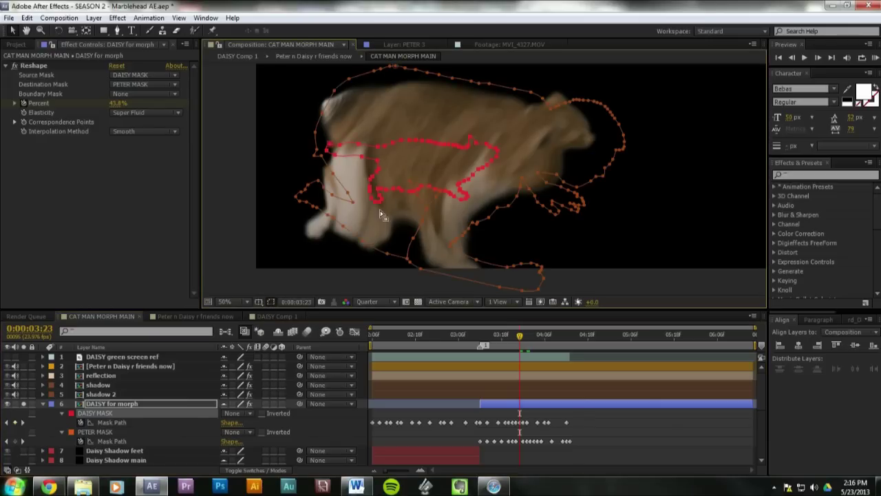
pyautogui.click(104, 433)
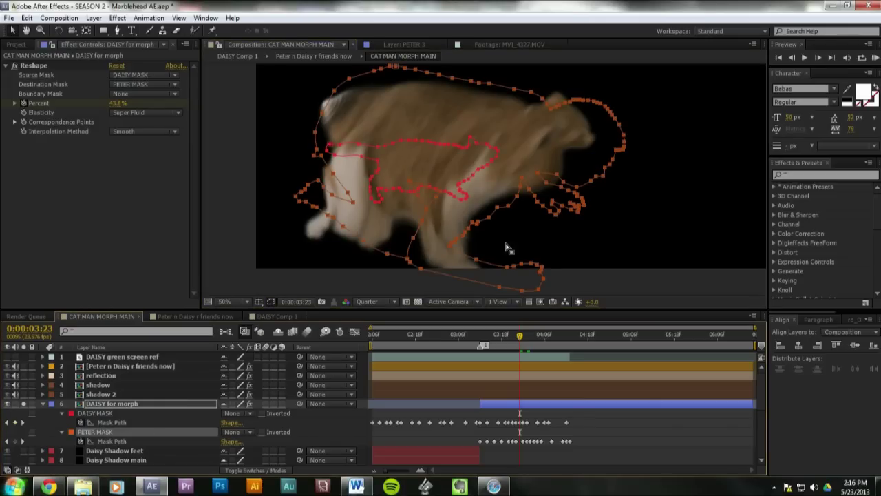
# Step: Unsolo the DAISY for morph layer and choose DAISY MASK as the Reshape effect's source mask
pyautogui.click(24, 406)
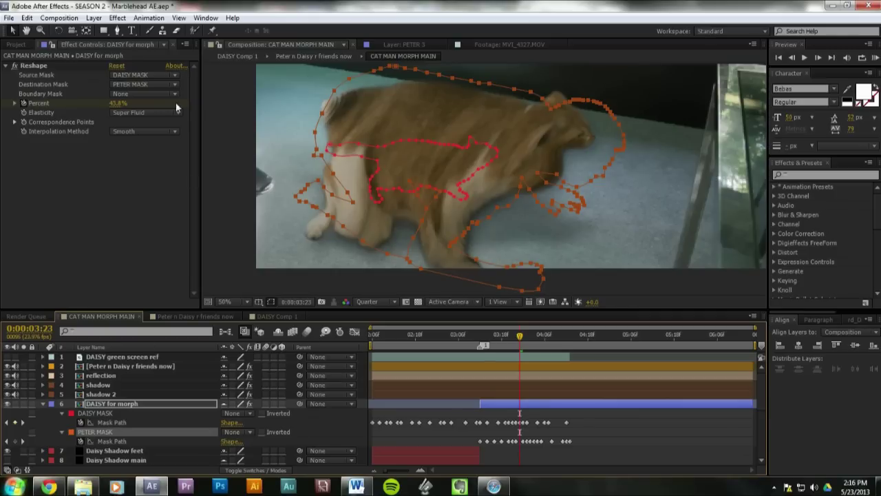
pyautogui.click(34, 65)
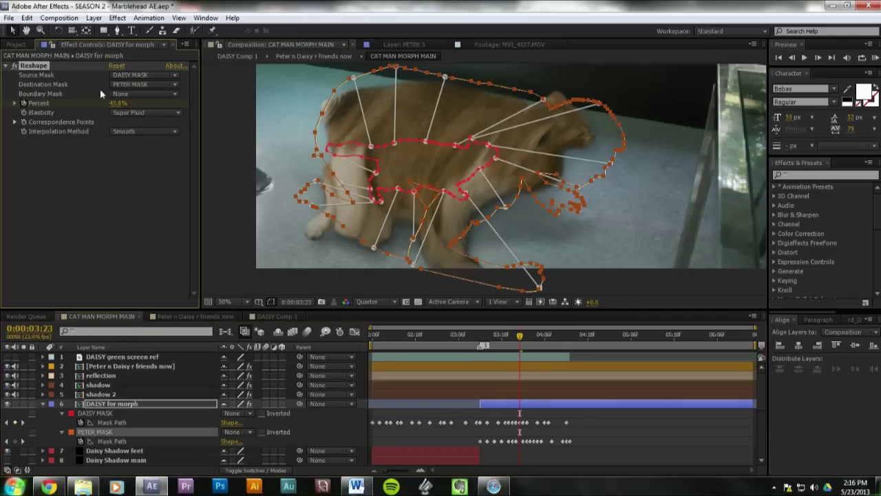
pyautogui.click(144, 76)
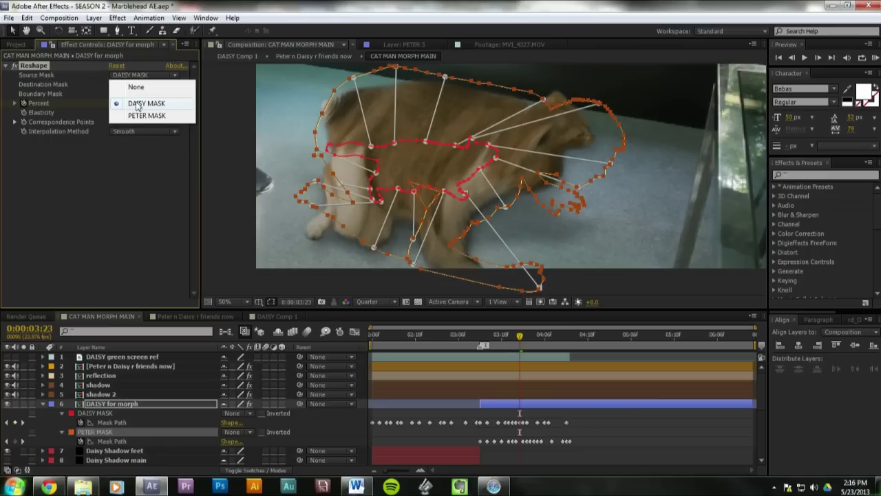
pyautogui.click(137, 104)
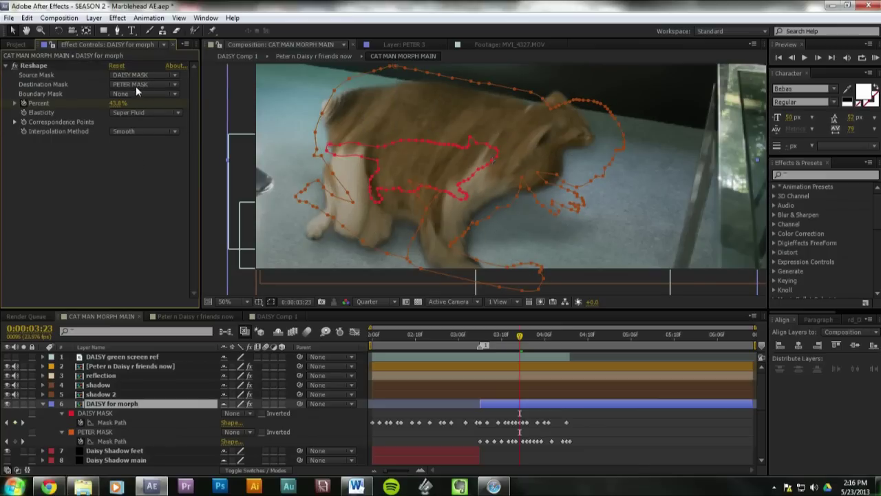
# Step: Review the Elasticity options of the DAISY for morph layer's Reshape effect, keeping Super Fluid
pyautogui.moveTo(122, 103); pyautogui.dragTo(116, 106)
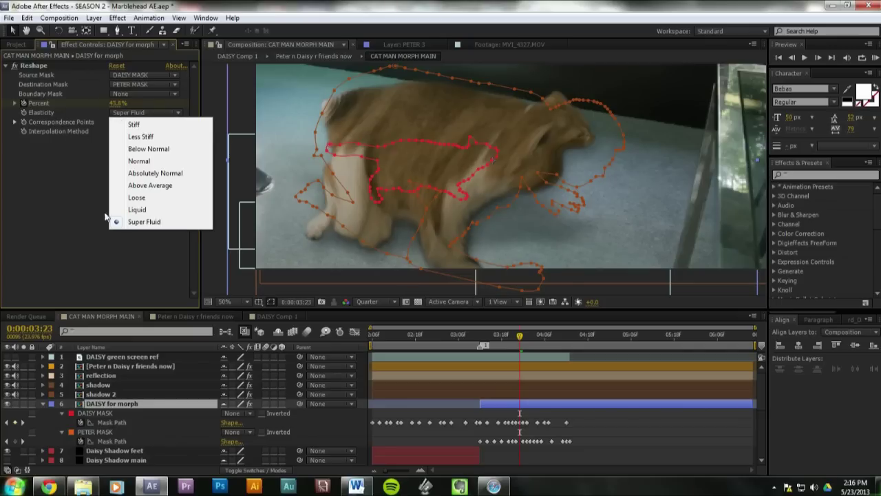
pyautogui.click(69, 219)
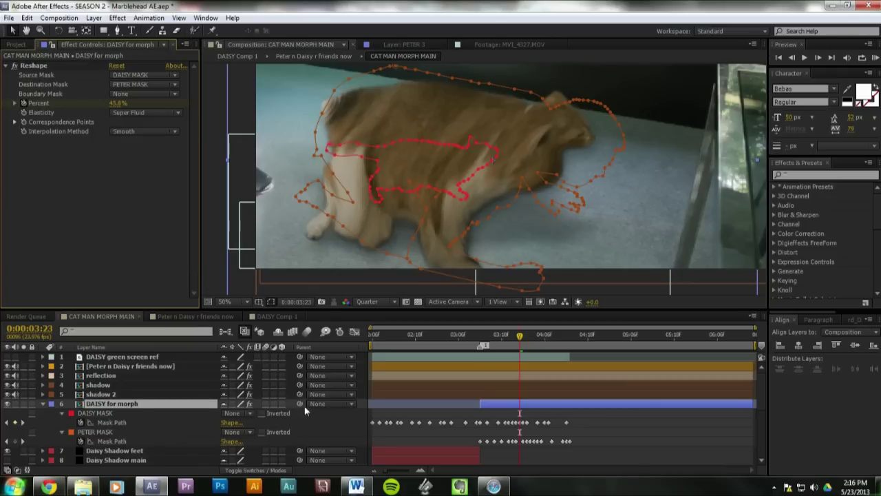
pyautogui.click(32, 66)
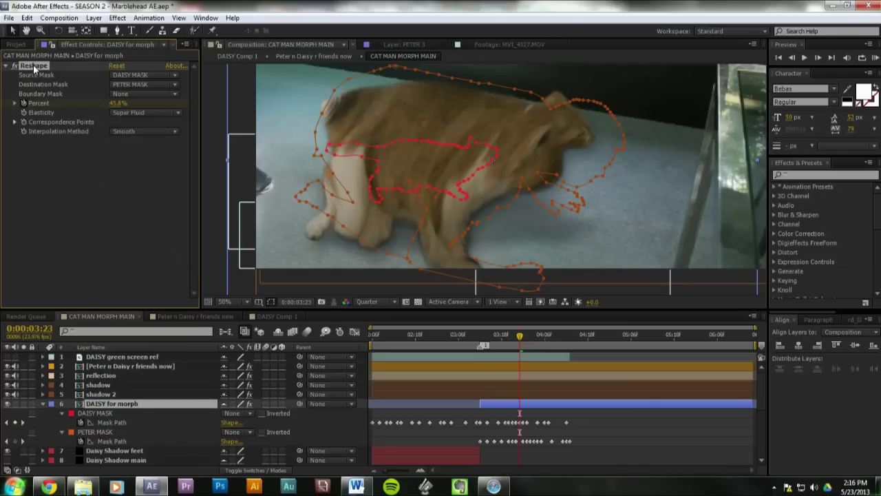
pyautogui.click(141, 113)
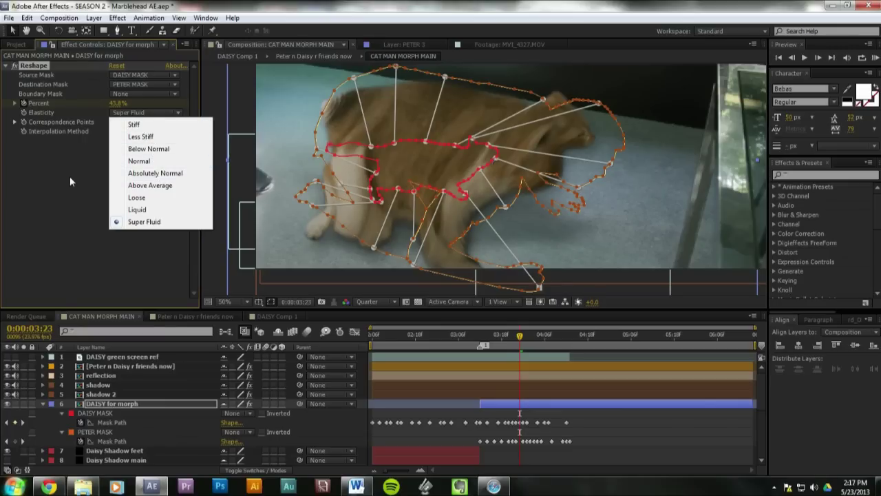
pyautogui.click(47, 232)
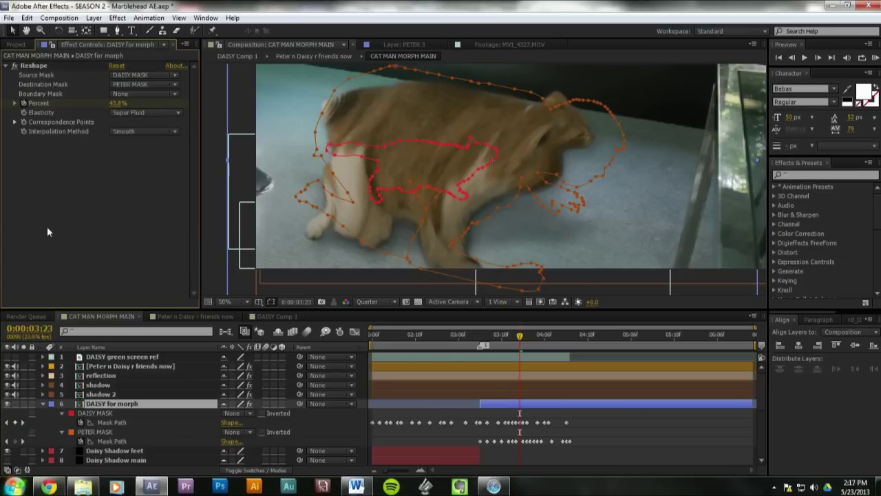
# Step: Select the Reshape effect, examine its correspondence points along both masks at 100% magnification, and hide the mask outlines at 50%
pyautogui.click(39, 67)
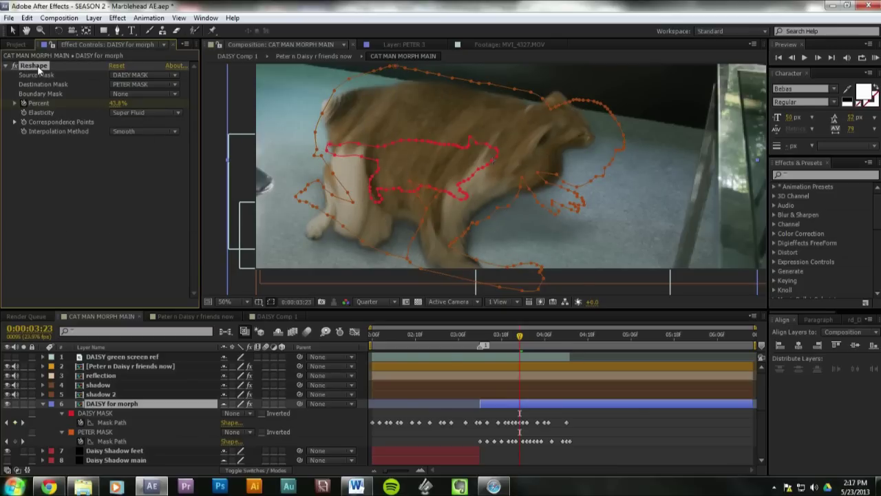
pyautogui.scroll(1, 510, 153)
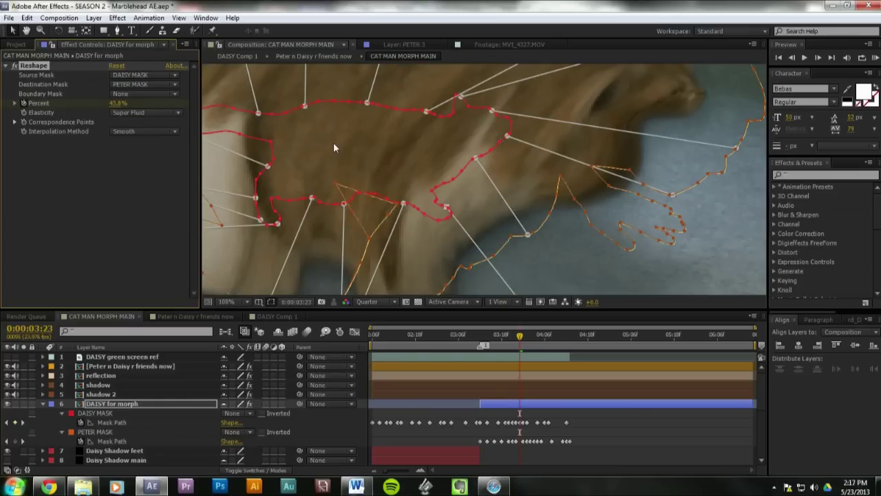
pyautogui.moveTo(354, 148); pyautogui.dragTo(394, 164)
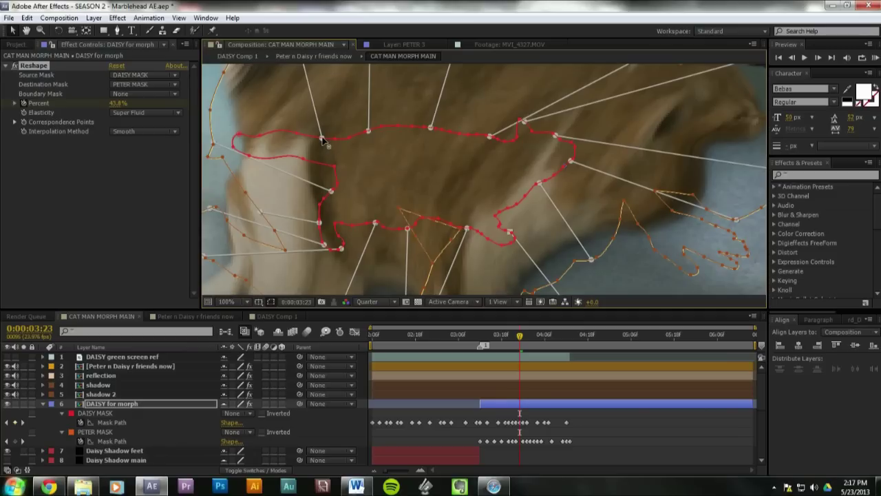
pyautogui.scroll(-1, 358, 149)
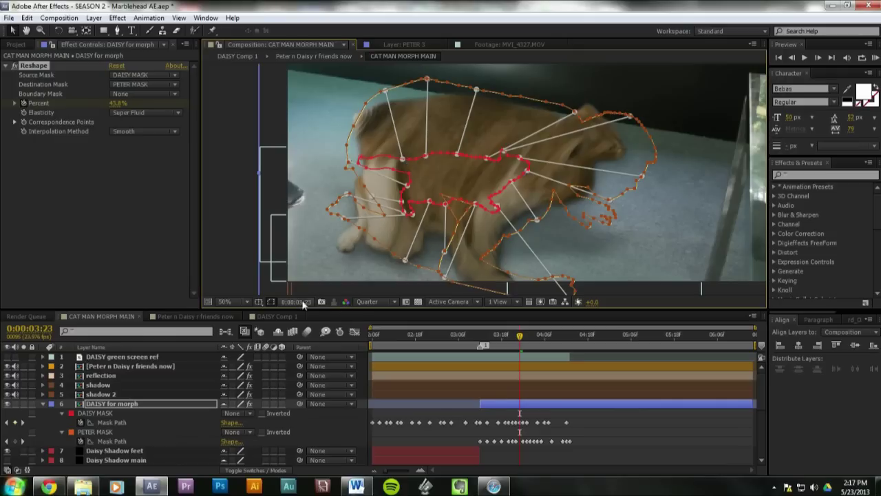
pyautogui.click(271, 303)
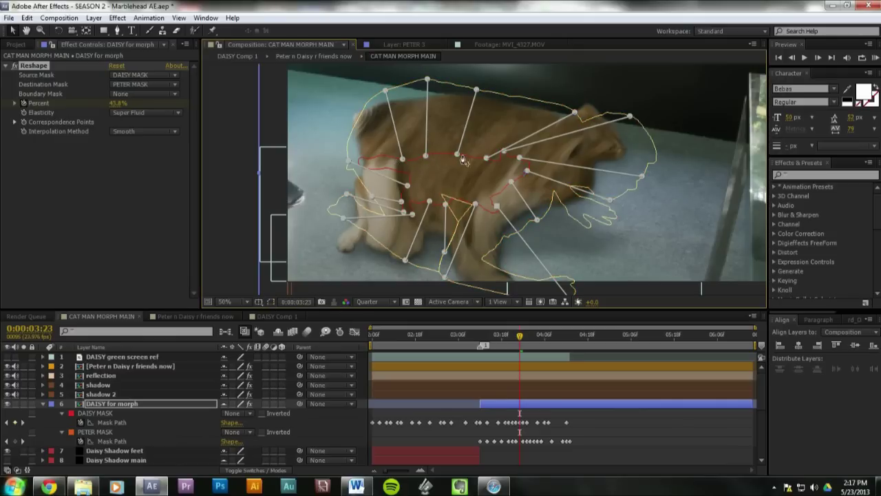
# Step: Try adding a correspondence point on the cat mask's upper edge near the tail, and undo it
pyautogui.click(382, 157)
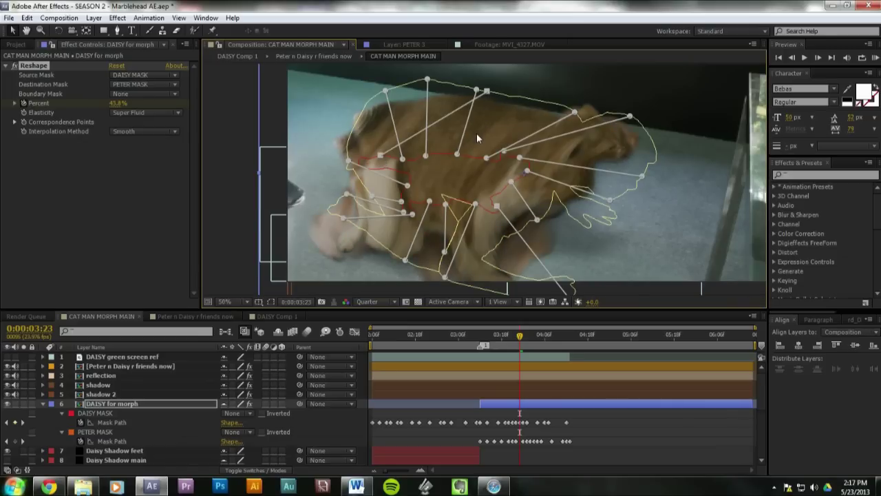
pyautogui.hotkey('ctrl', 'z')
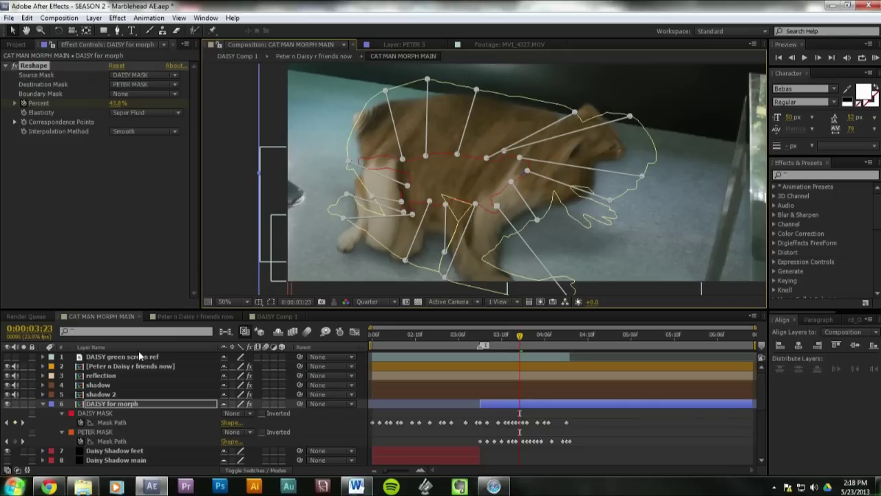
# Step: Make the PETER for morph layer visible and solo it in the composition
pyautogui.scroll(-3, 38, 427)
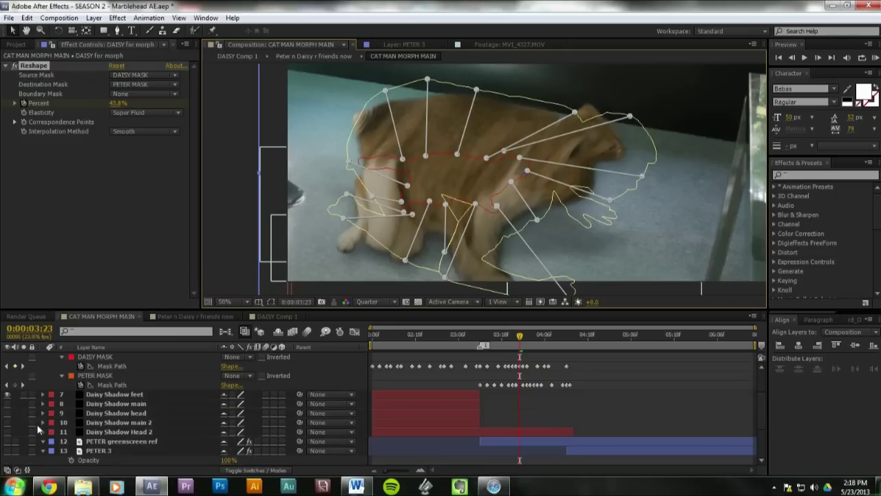
pyautogui.scroll(-3, 40, 432)
pyautogui.click(10, 414)
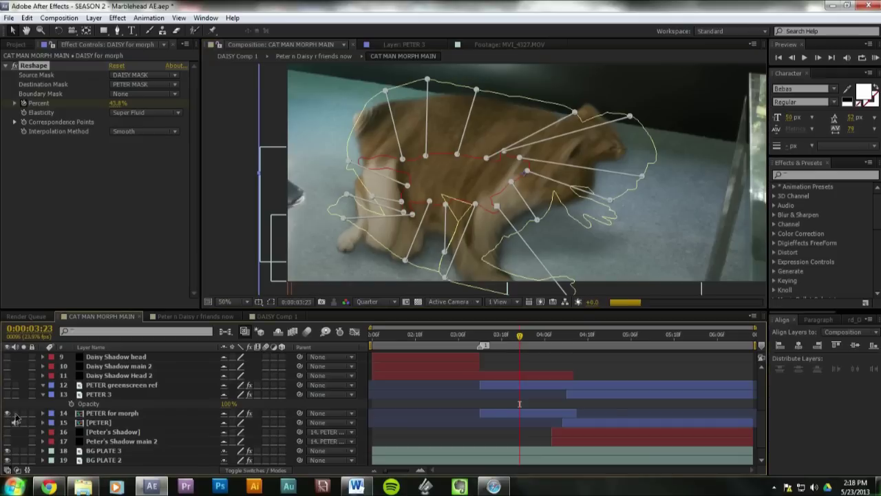
pyautogui.click(23, 414)
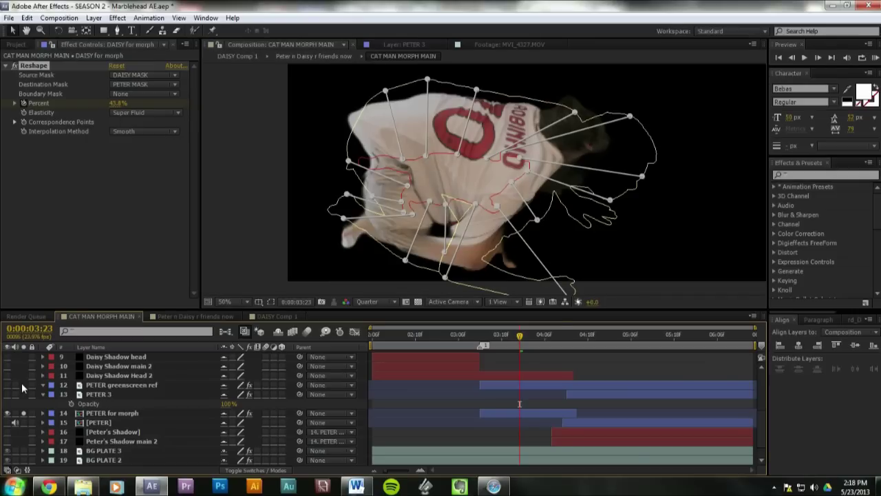
pyautogui.press('m')
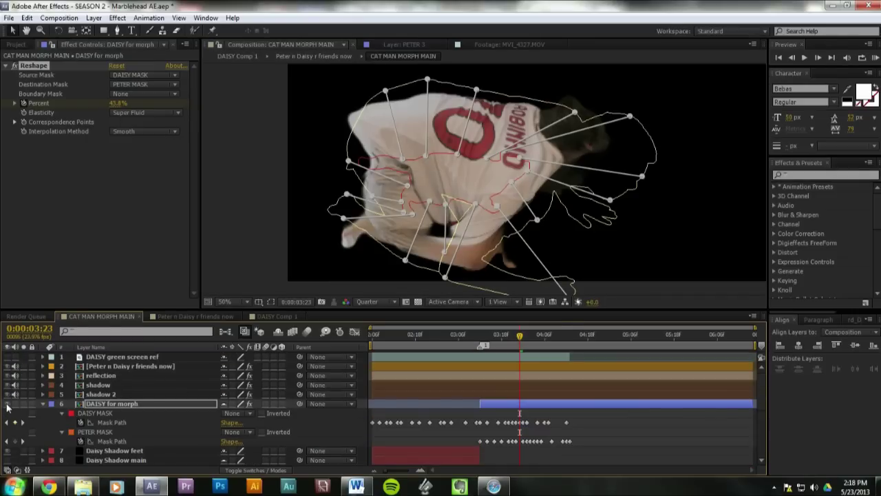
pyautogui.press('t')
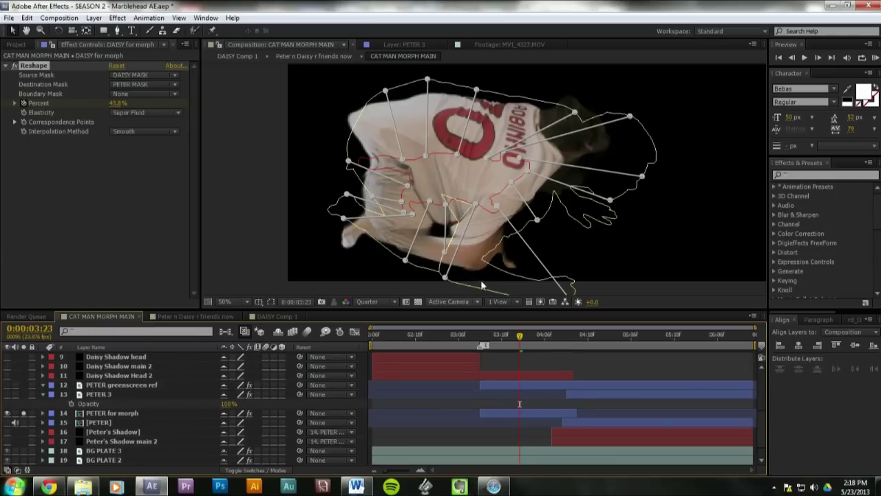
# Step: Select the PETER for morph layer's Reshape effect and examine its correspondence points at 0:00:03:15 and 0:00:03:16
pyautogui.scroll(-1, 181, 362)
pyautogui.click(114, 394)
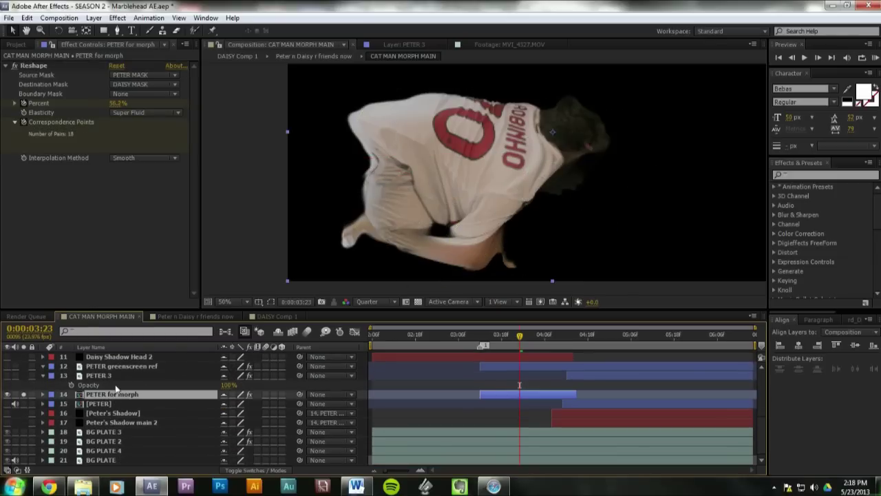
pyautogui.click(34, 65)
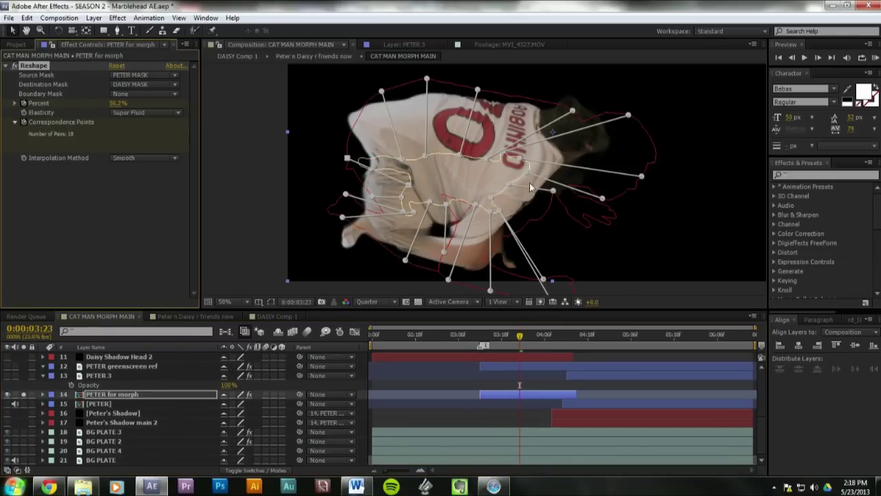
pyautogui.moveTo(499, 336); pyautogui.dragTo(492, 337)
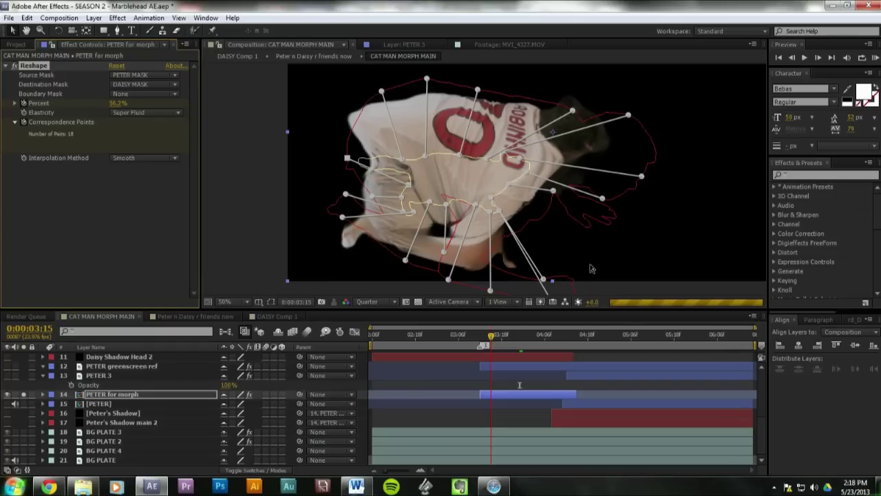
pyautogui.moveTo(598, 194); pyautogui.dragTo(603, 199)
pyautogui.moveTo(112, 110); pyautogui.dragTo(146, 132)
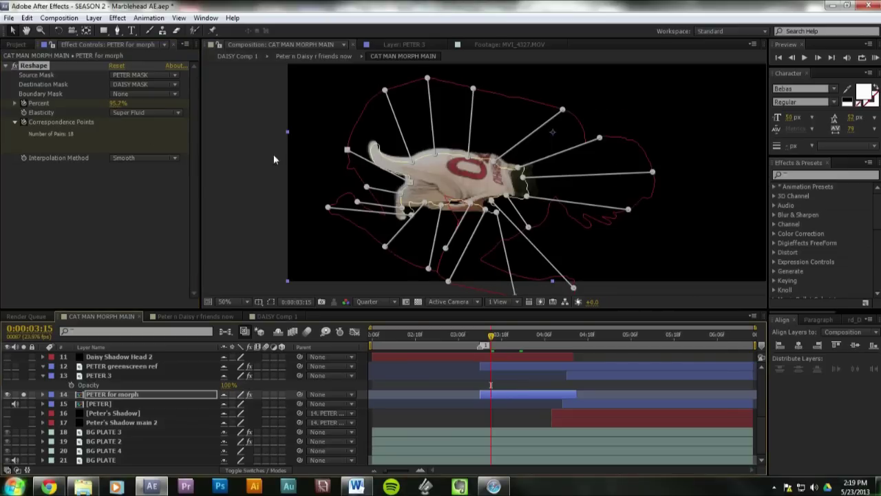
pyautogui.moveTo(486, 337)
pyautogui.mouseDown()
pyautogui.moveTo(506, 337)
pyautogui.moveTo(494, 337)
pyautogui.mouseUp()
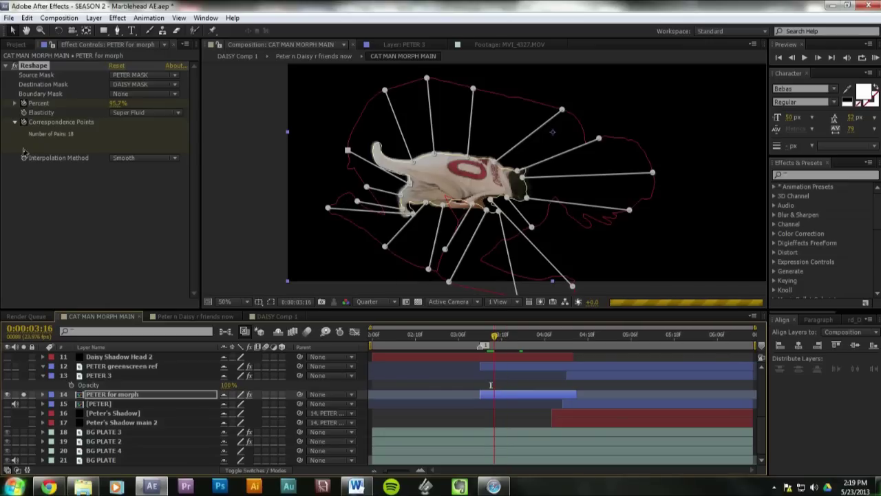
# Step: Reselect the Reshape effect of PETER for morph and inspect the man's shape and correspondence points at 0:00:04:09
pyautogui.click(33, 233)
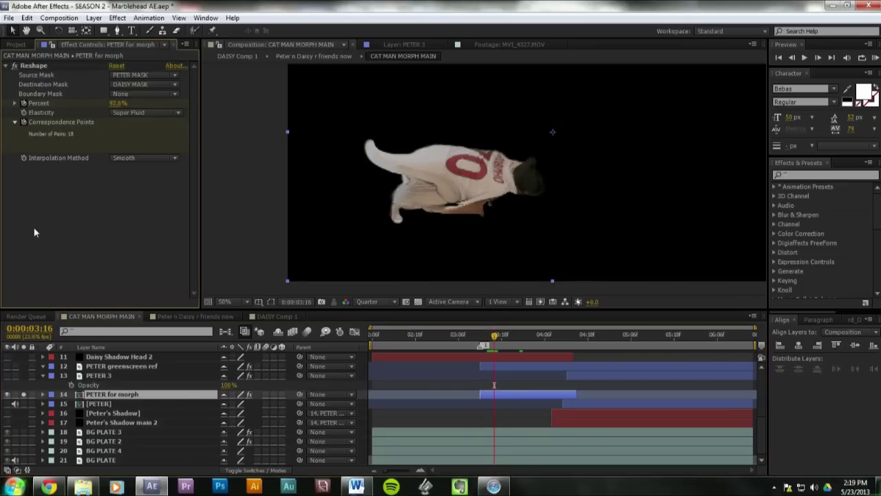
pyautogui.click(32, 65)
pyautogui.click(556, 341)
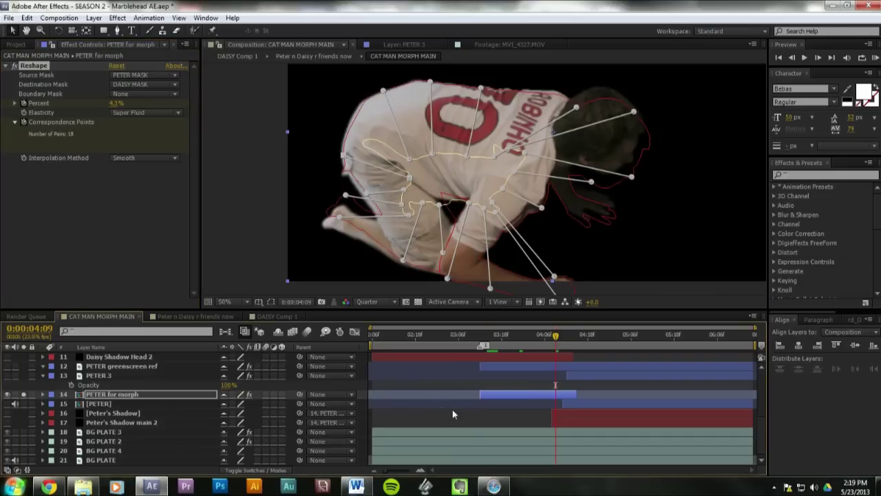
# Step: Unsolo the PETER for morph layer and hide both the PETER for morph and DAISY for morph layers
pyautogui.scroll(3, 75, 434)
pyautogui.scroll(-2, 72, 432)
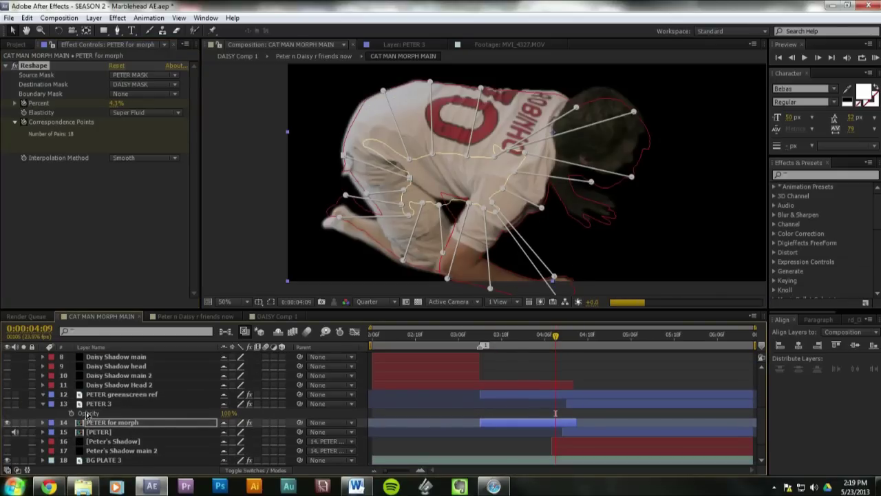
pyautogui.scroll(4, 9, 427)
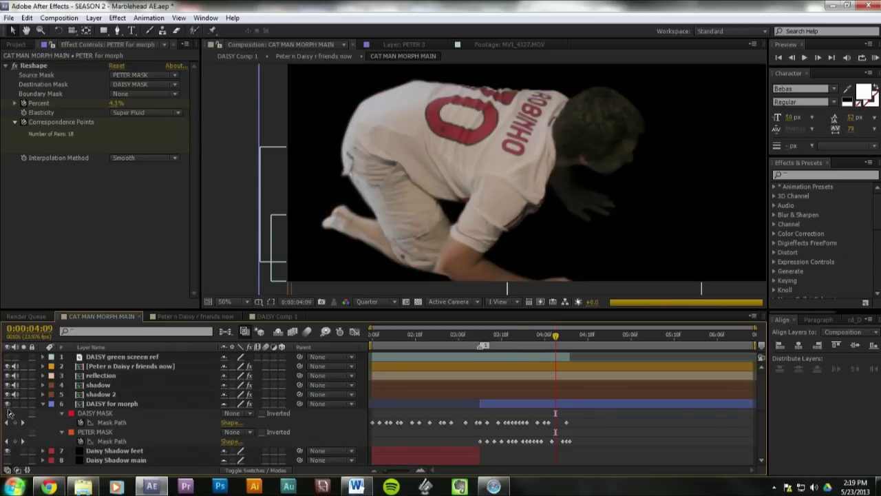
pyautogui.scroll(-3, 8, 424)
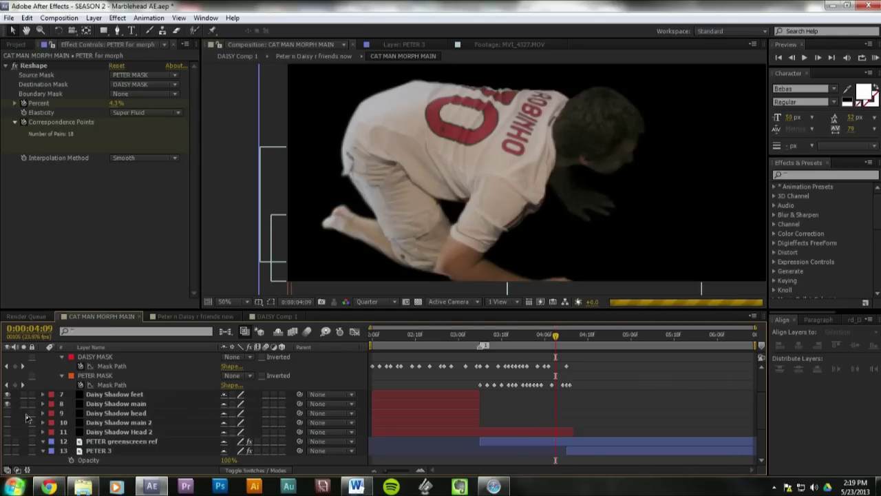
pyautogui.scroll(3, 68, 413)
# Step: Collapse the DAISY for morph layer's mask properties and hide the shy layers in the timeline
pyautogui.click(118, 403)
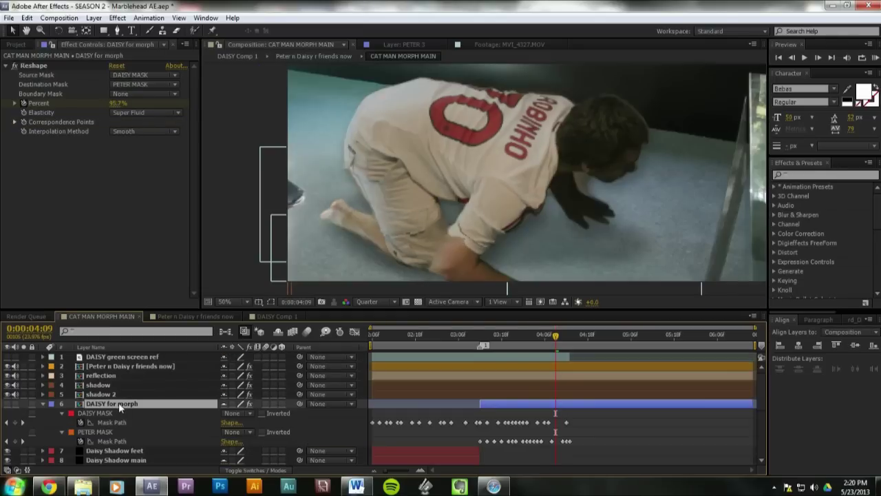
pyautogui.scroll(-1, 120, 404)
pyautogui.click(44, 375)
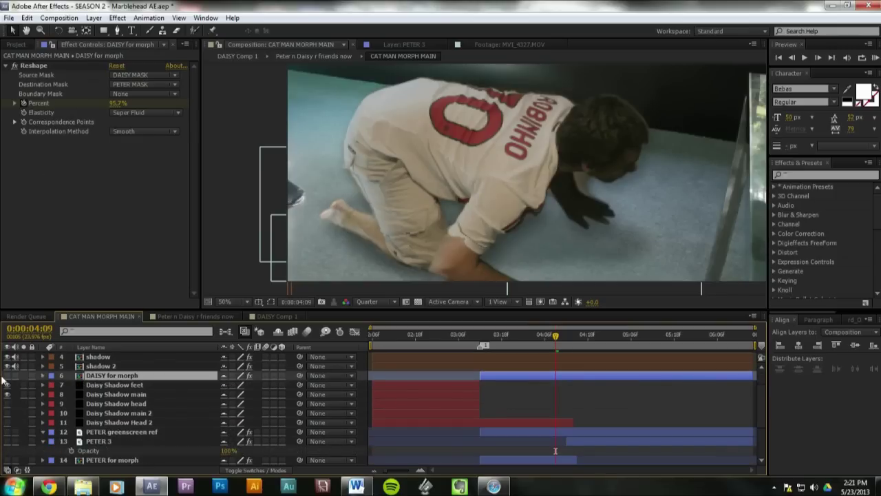
pyautogui.scroll(-2, 70, 406)
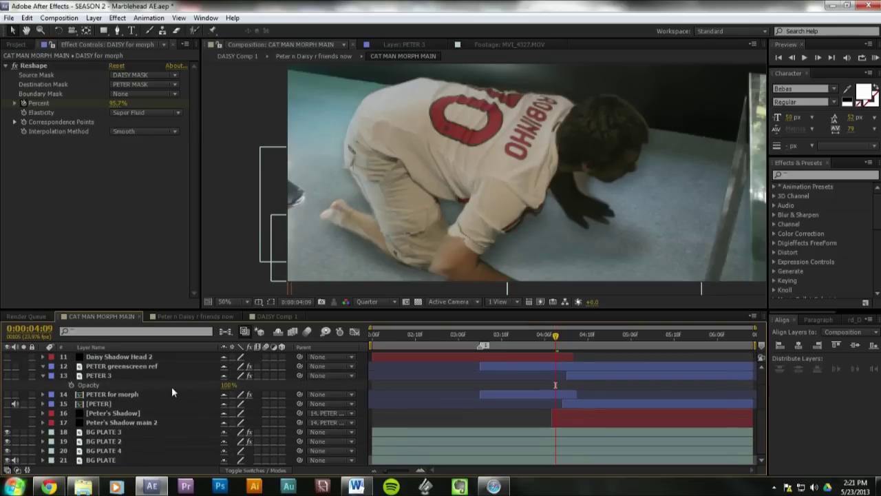
pyautogui.scroll(3, 152, 412)
pyautogui.click(278, 332)
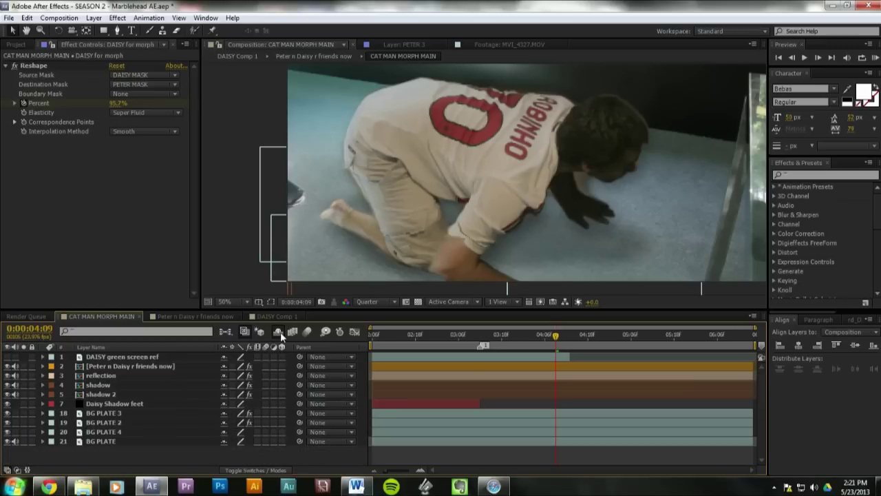
# Step: Open the Peter n Daisy r friends now composition and inspect the Peter Morph, Daisy Morph and Peter Roto layers, ending at 0:00:04:16
pyautogui.click(97, 376)
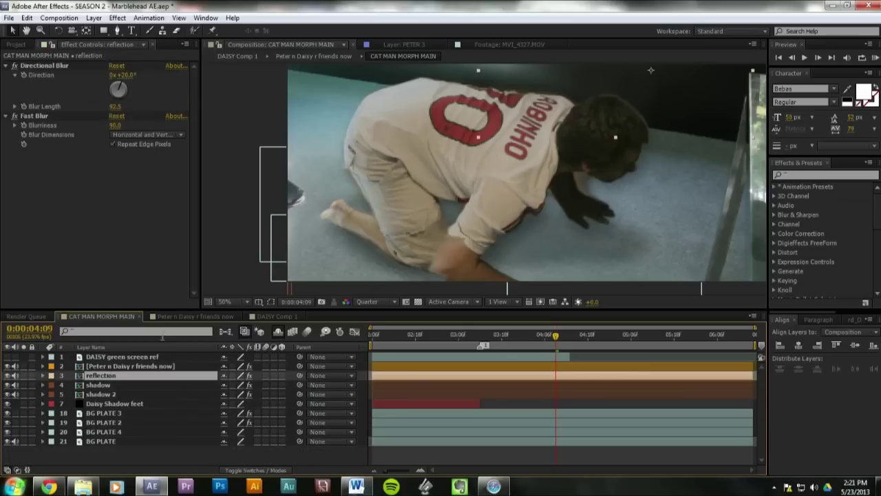
pyautogui.click(180, 315)
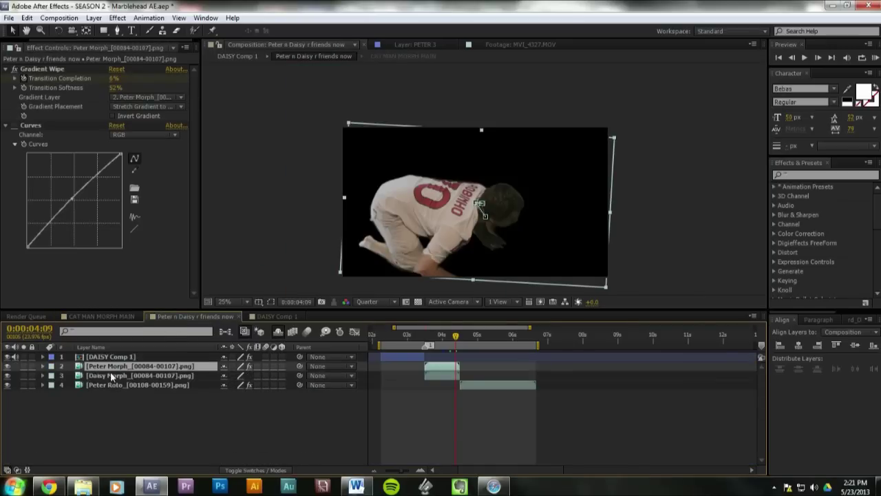
pyautogui.click(110, 374)
pyautogui.click(112, 369)
pyautogui.click(117, 378)
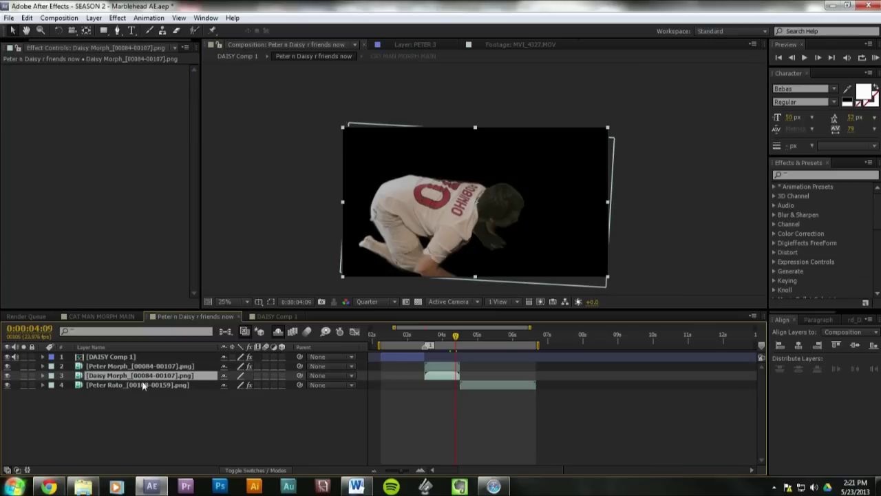
pyautogui.click(479, 383)
pyautogui.click(467, 336)
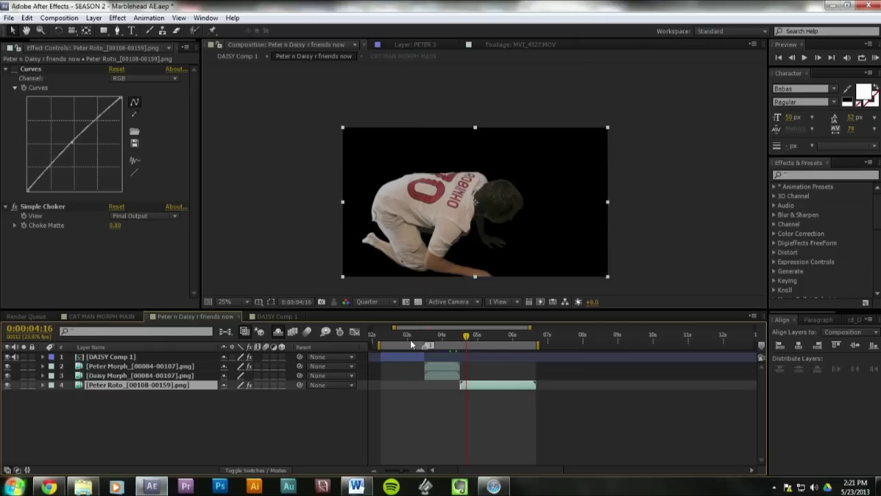
# Step: Preview the Peter Roto section and scrub the cat footage up to the morph layers at 0:00:03:23
pyautogui.press('space')
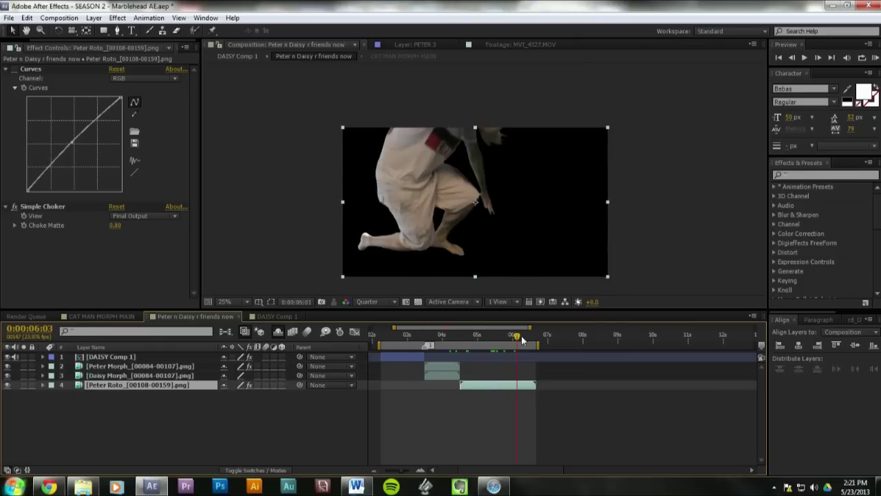
pyautogui.moveTo(510, 339); pyautogui.dragTo(465, 341)
pyautogui.press('space')
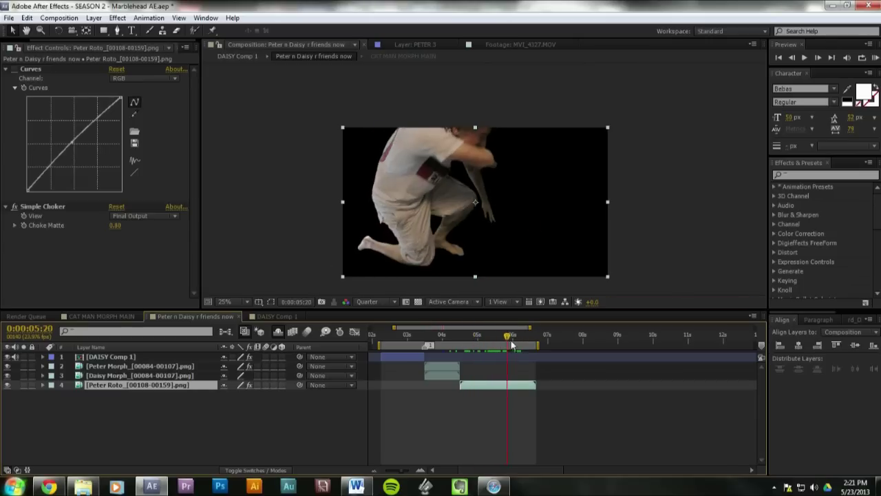
pyautogui.click(403, 338)
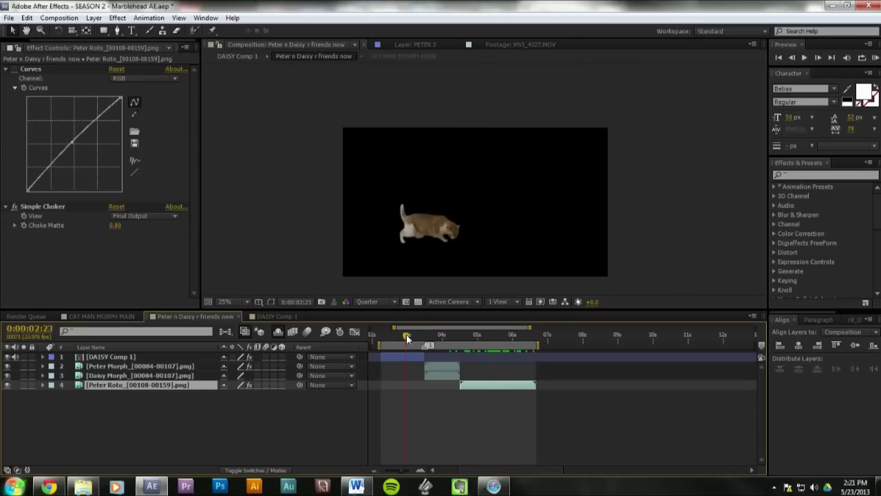
pyautogui.moveTo(402, 338); pyautogui.dragTo(441, 325)
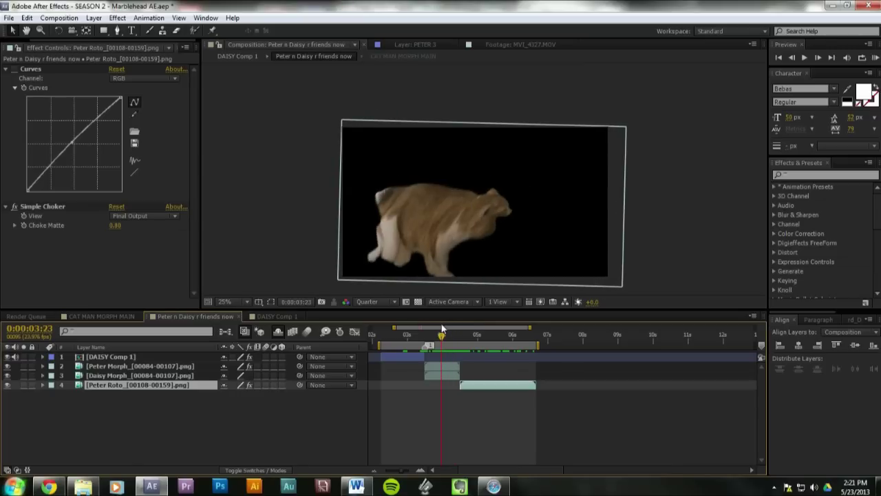
# Step: Inspect the Peter Morph layer's Gradient Wipe effect and its gradient layer choices, and scrub through the transition to 0:00:04:22
pyautogui.click(439, 375)
pyautogui.click(439, 368)
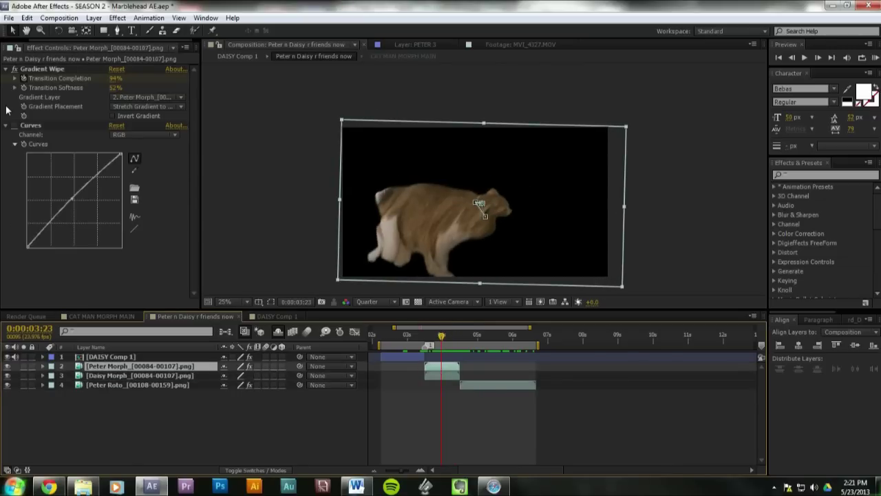
pyautogui.click(15, 71)
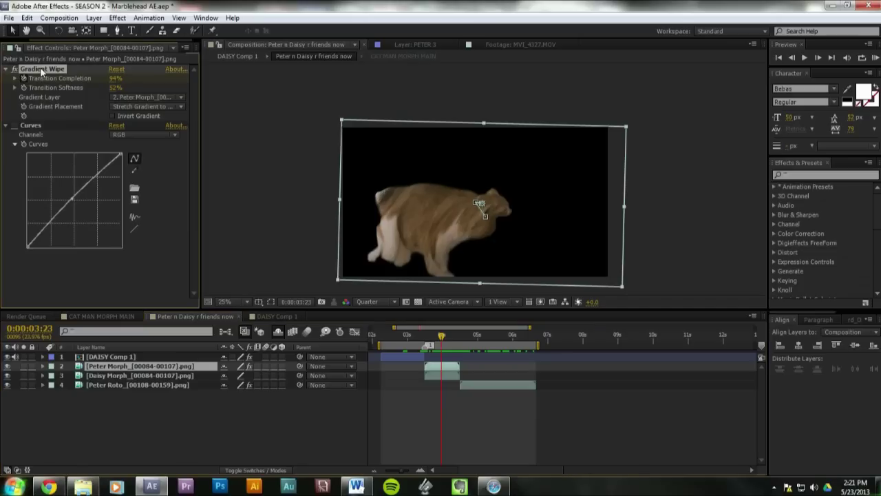
pyautogui.moveTo(444, 333); pyautogui.dragTo(438, 340)
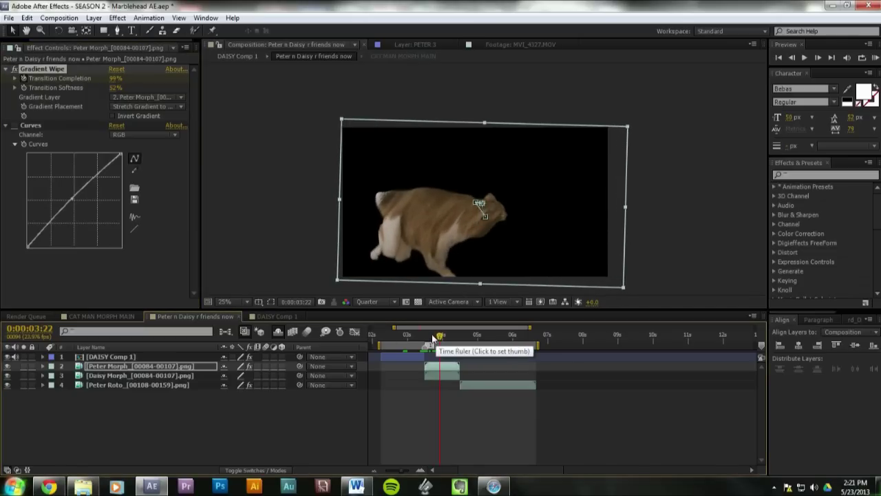
pyautogui.click(166, 97)
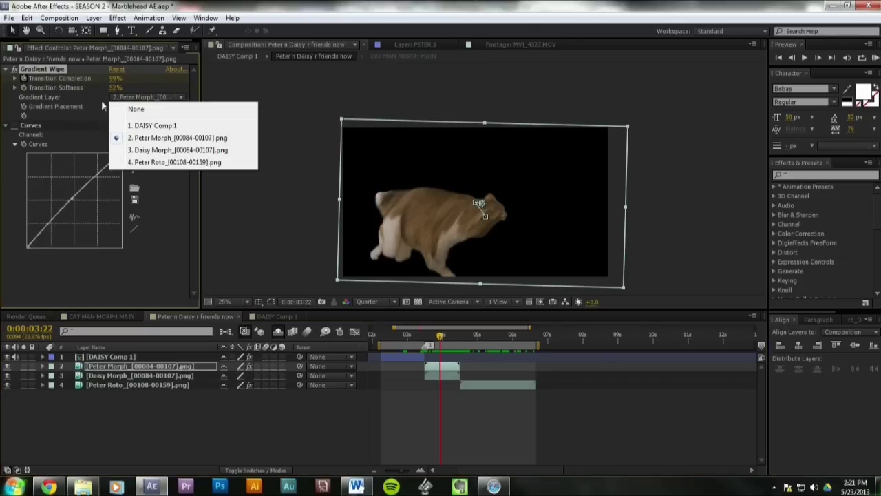
pyautogui.click(6, 105)
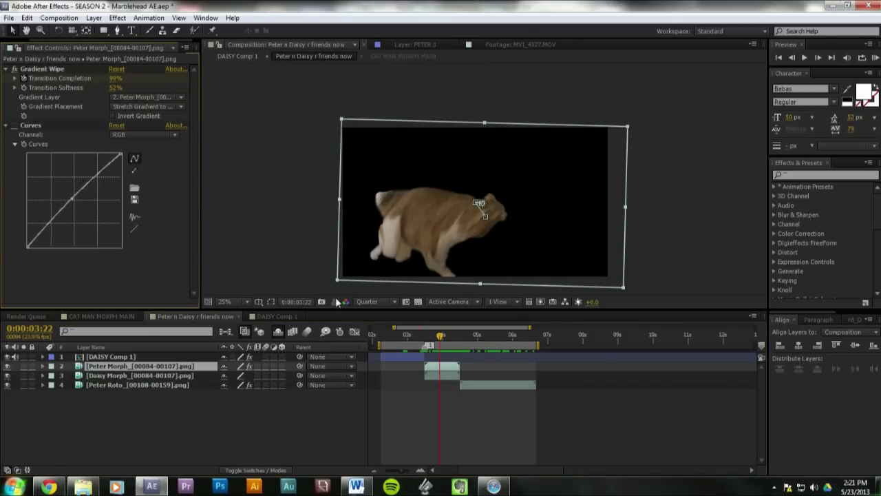
pyautogui.click(431, 337)
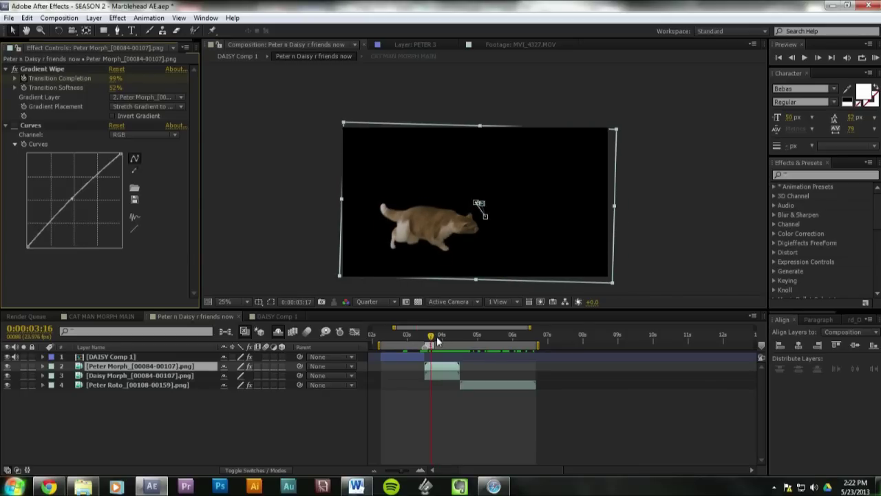
pyautogui.moveTo(437, 341); pyautogui.dragTo(480, 334)
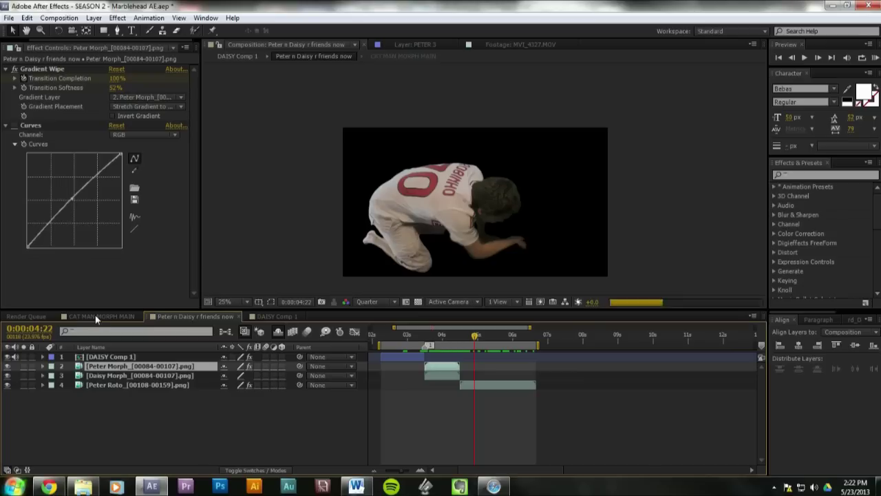
# Step: Open the CAT MAN MORPH MAIN composition and compare the shot with BG PLATE 3, BG PLATE 2 and BG PLATE 4 hidden and shown
pyautogui.click(100, 317)
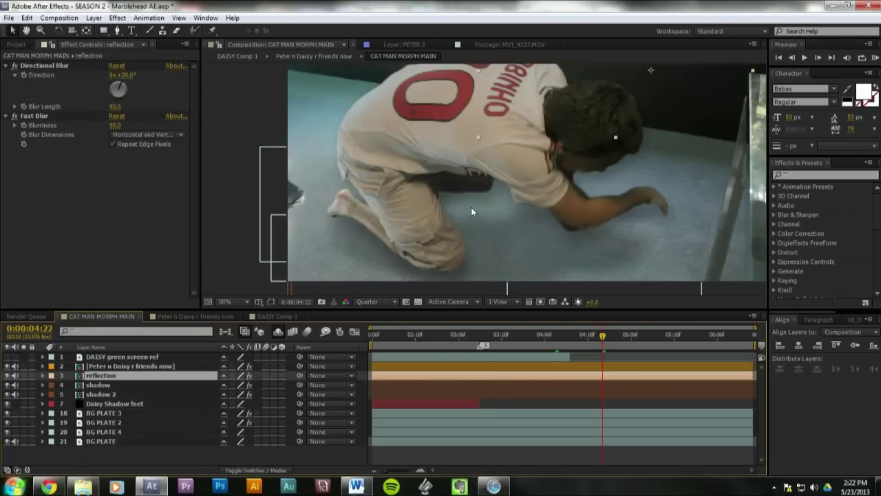
pyautogui.scroll(-1, 473, 205)
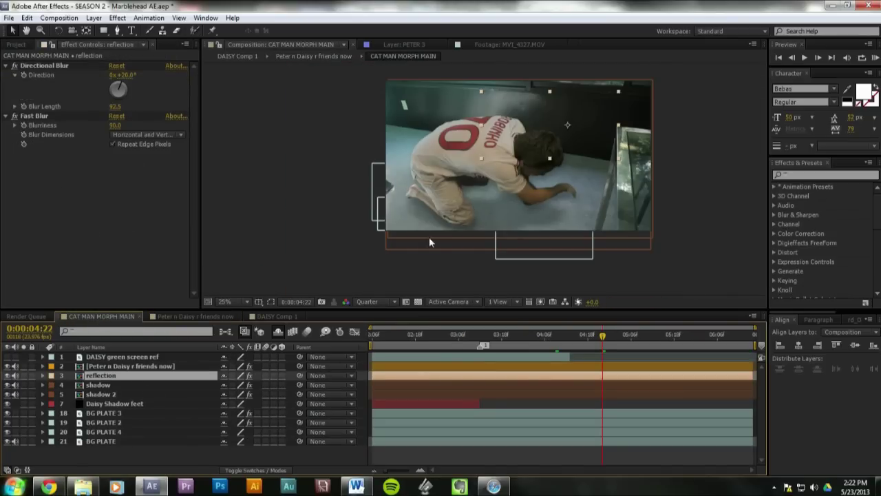
pyautogui.click(103, 413)
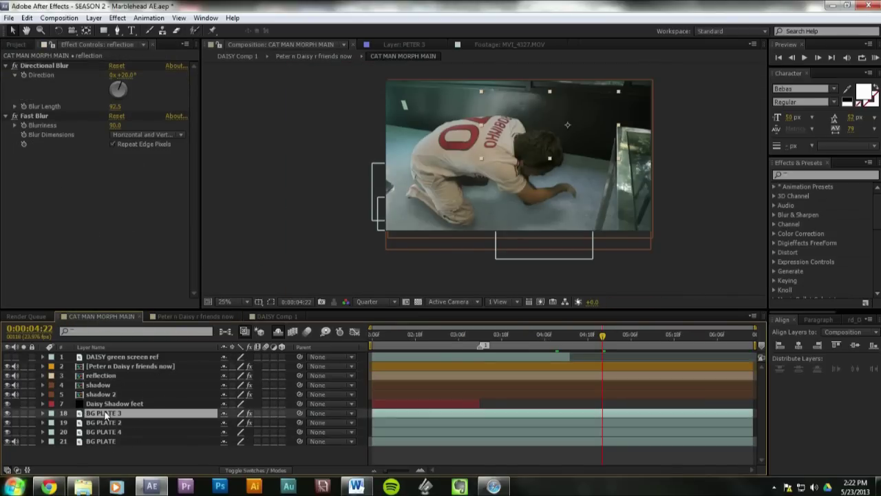
pyautogui.keyDown('shift'); pyautogui.click(103, 432); pyautogui.keyUp('shift')
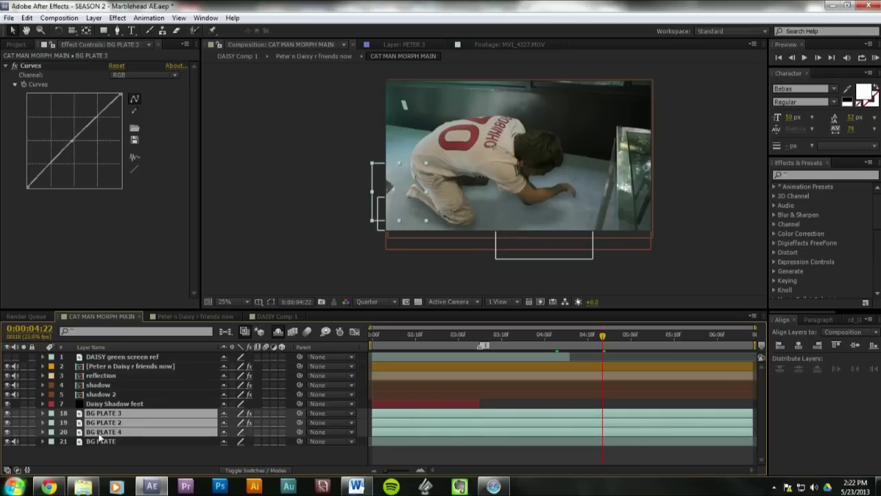
pyautogui.click(9, 418)
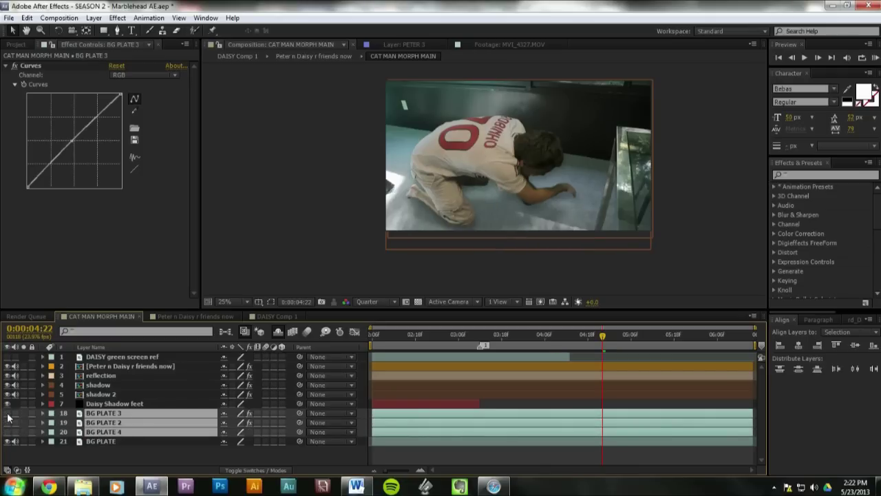
pyautogui.click(9, 417)
pyautogui.click(9, 417)
pyautogui.click(9, 417)
pyautogui.click(9, 417)
pyautogui.click(7, 414)
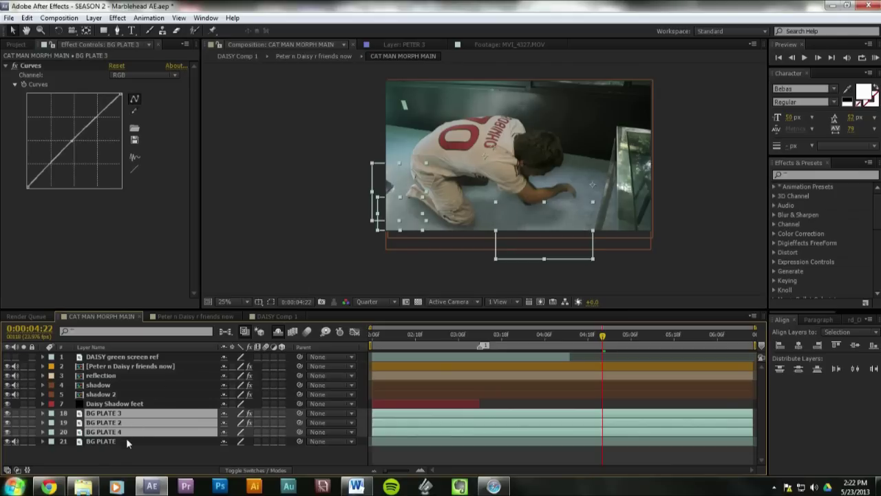
pyautogui.click(114, 450)
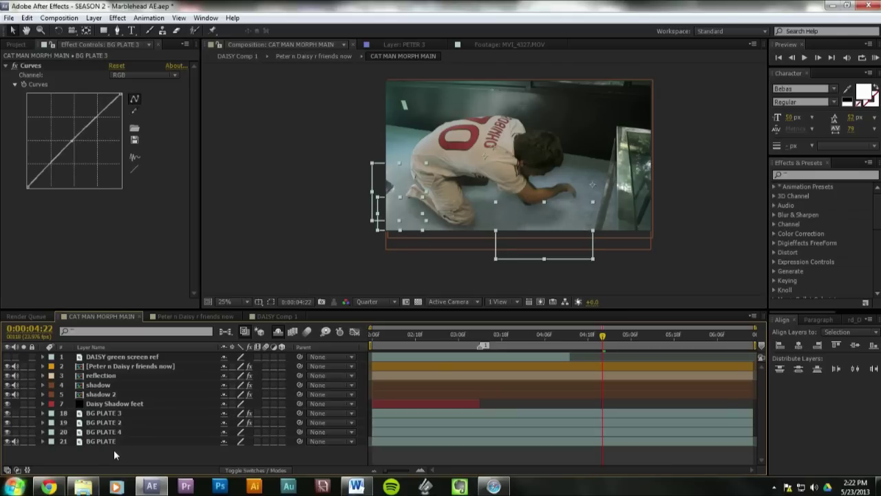
# Step: Compare the effects on the shadow 2 and shadow layers and check the shadow layer's Scale property
pyautogui.click(101, 394)
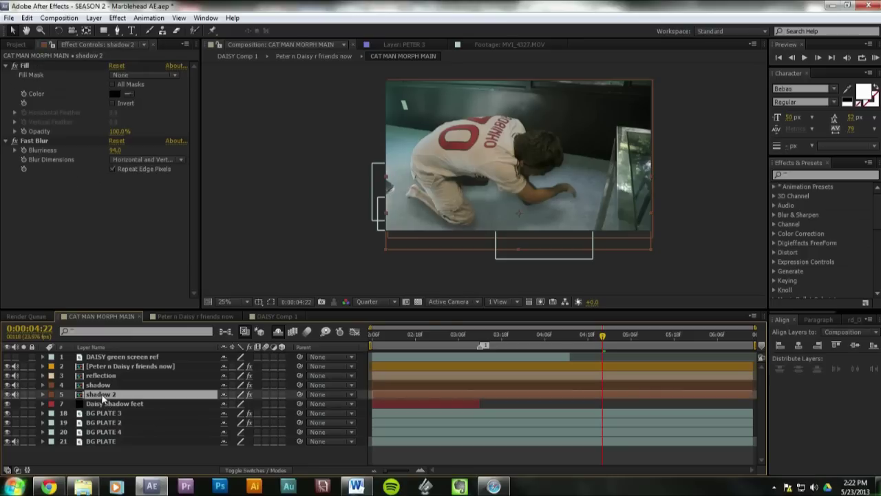
pyautogui.click(101, 386)
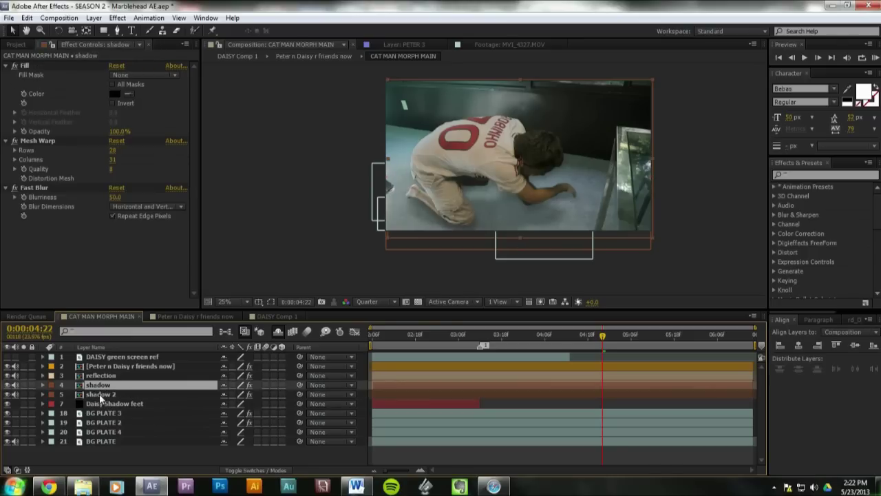
pyautogui.click(99, 395)
pyautogui.click(99, 388)
pyautogui.press('s')
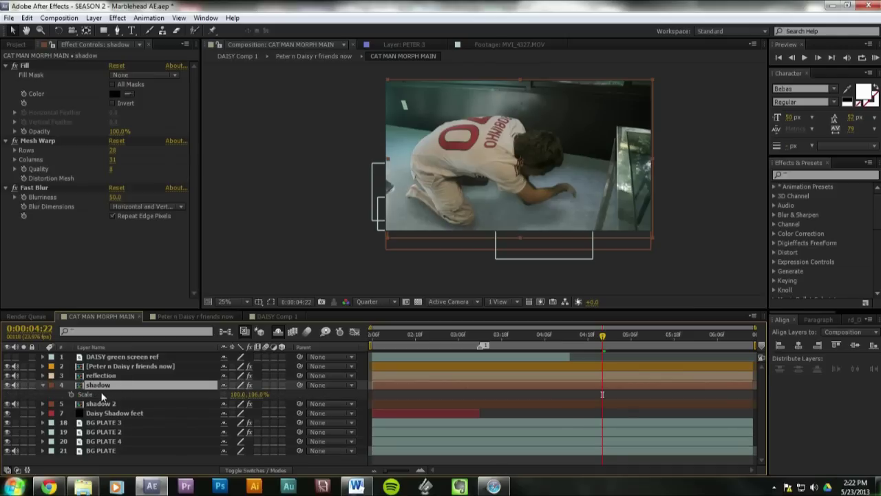
pyautogui.press('s')
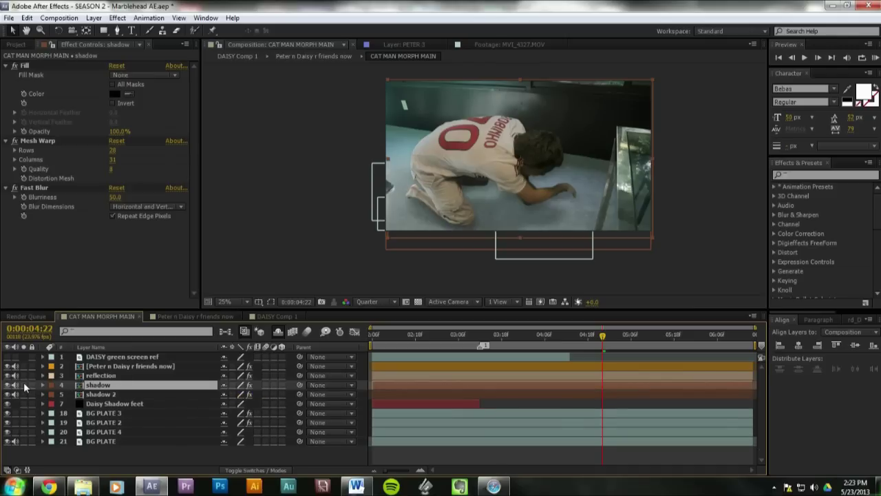
# Step: View the shadow layer soloed over the transparency grid, scrub to 0:00:04:16, and unsolo it
pyautogui.click(23, 384)
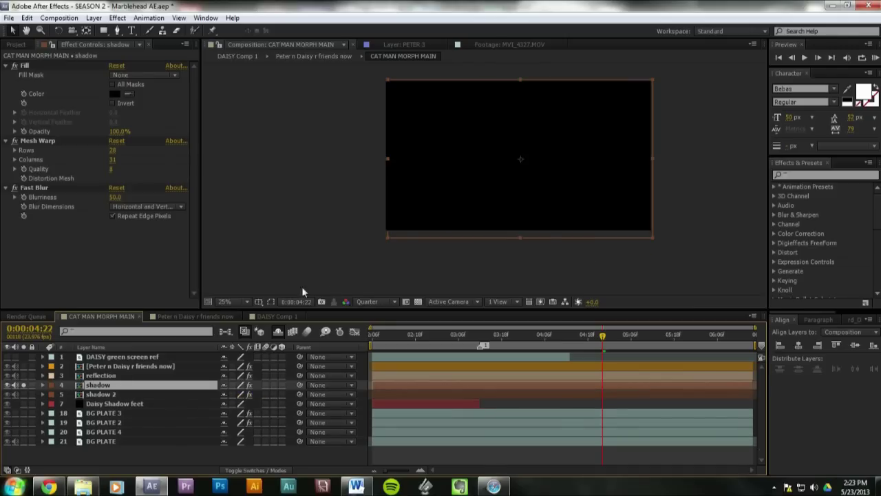
pyautogui.click(417, 302)
pyautogui.moveTo(599, 335); pyautogui.dragTo(580, 336)
pyautogui.click(23, 385)
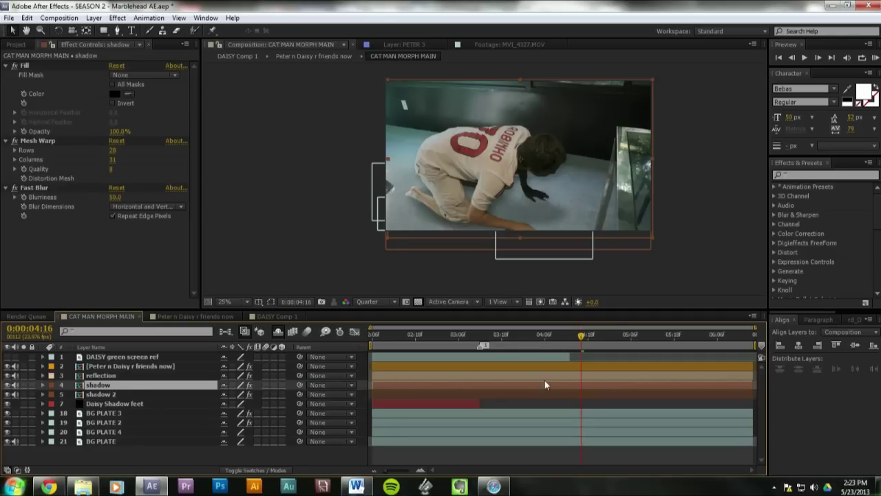
# Step: Compare the composite with the shadow layer hidden and shown, leaving the layer visible
pyautogui.click(7, 385)
pyautogui.click(6, 385)
pyautogui.click(7, 385)
pyautogui.click(7, 386)
pyautogui.click(7, 386)
pyautogui.click(7, 386)
# Step: Select the shadow 2 layer and compare the composite with it hidden and shown, leaving it visible
pyautogui.click(100, 394)
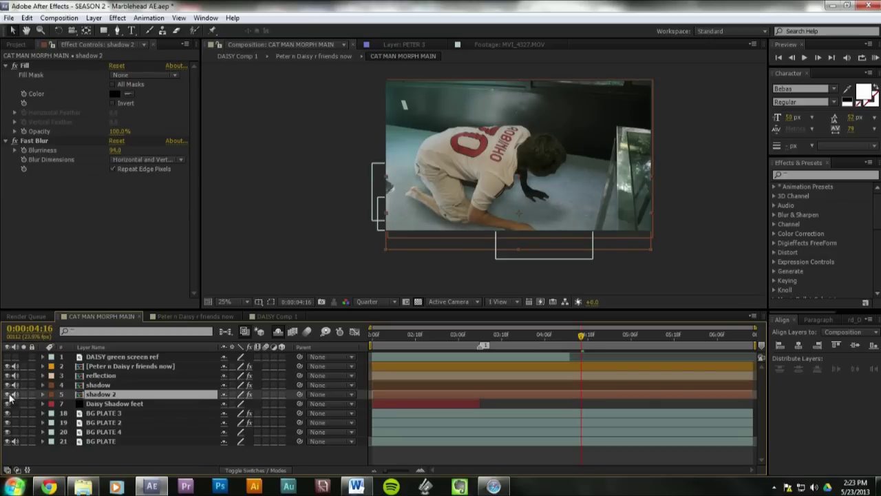
pyautogui.click(7, 394)
pyautogui.click(7, 394)
pyautogui.click(7, 394)
pyautogui.click(7, 394)
pyautogui.click(7, 393)
pyautogui.click(7, 394)
# Step: Inspect the effects on the reflection and Peter n Daisy r friends now layers, and scrub the finished morph to 0:00:05:20
pyautogui.click(98, 376)
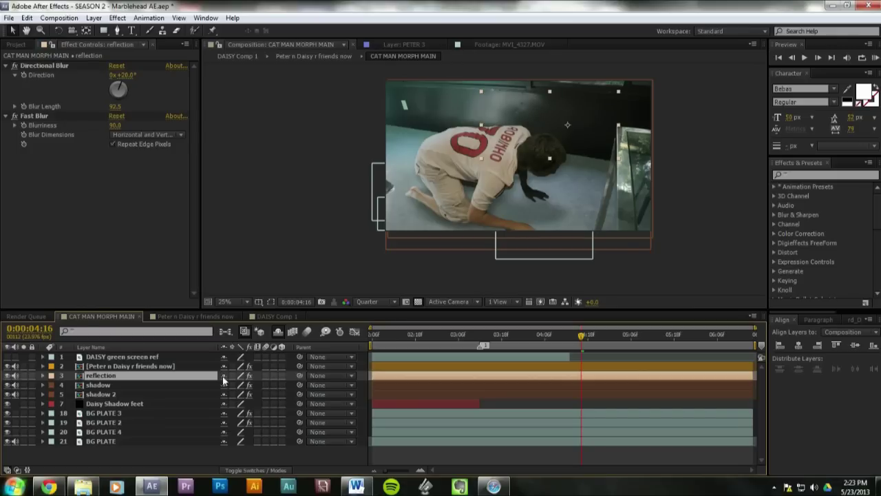
pyautogui.click(118, 367)
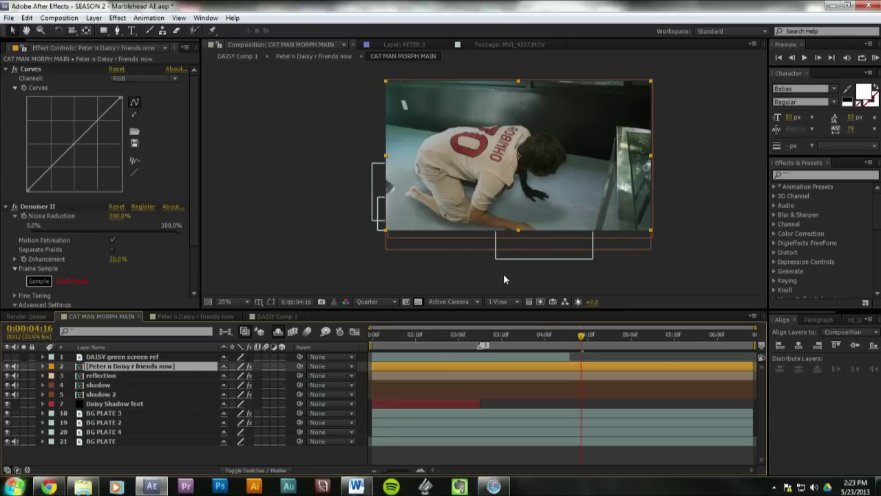
pyautogui.moveTo(518, 336); pyautogui.dragTo(498, 339)
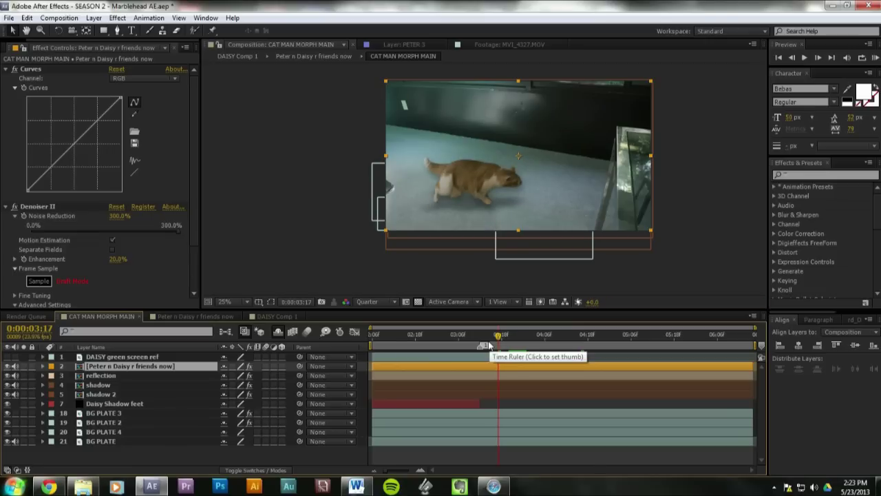
pyautogui.moveTo(498, 337); pyautogui.dragTo(570, 337)
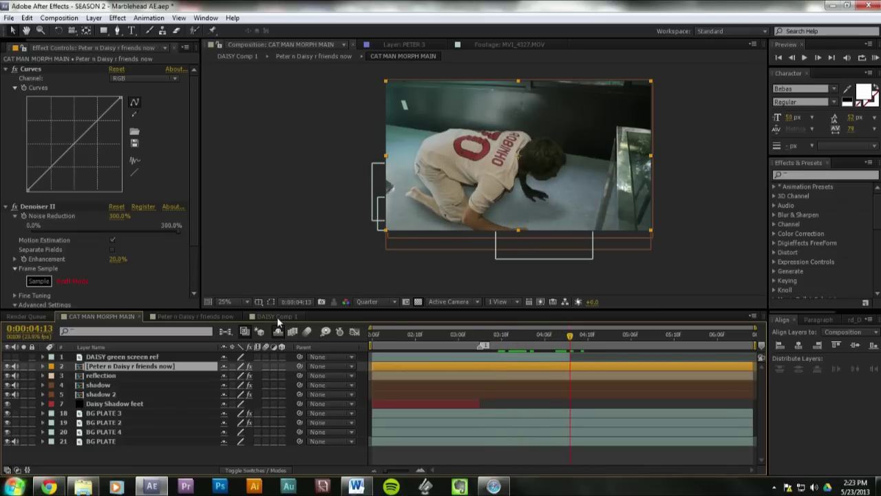
pyautogui.click(625, 337)
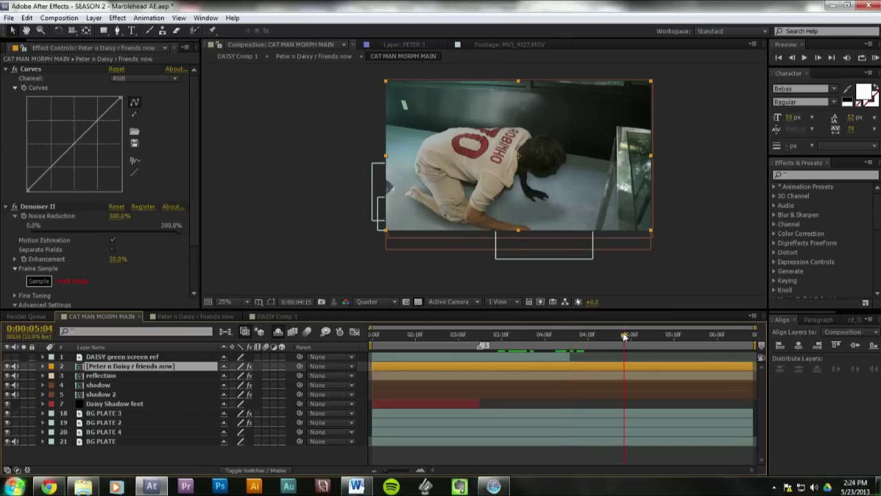
pyautogui.click(682, 337)
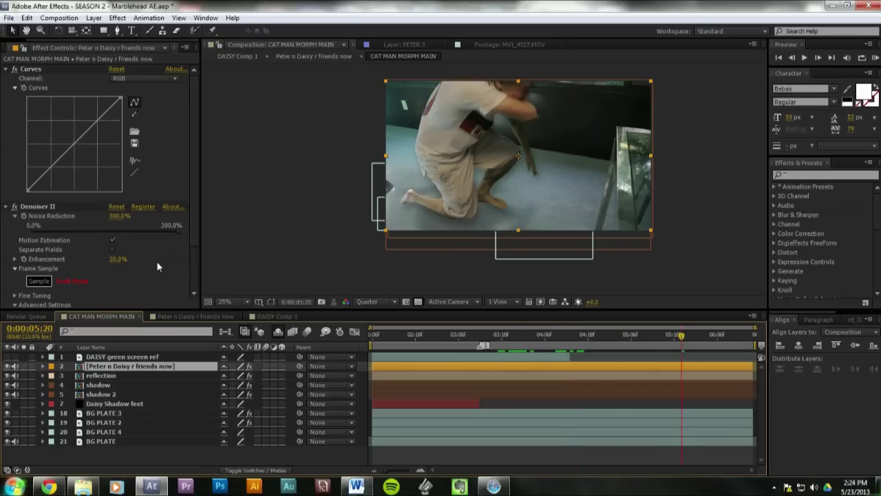
# Step: Check the Peter n Daisy r friends now and DAISY Comp 1 compositions and return to CAT MAN MORPH MAIN
pyautogui.click(176, 316)
pyautogui.click(268, 317)
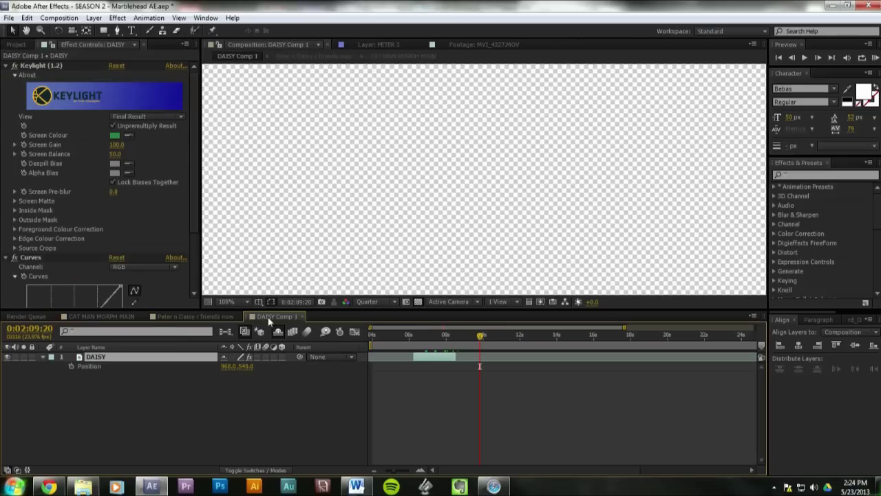
pyautogui.click(121, 316)
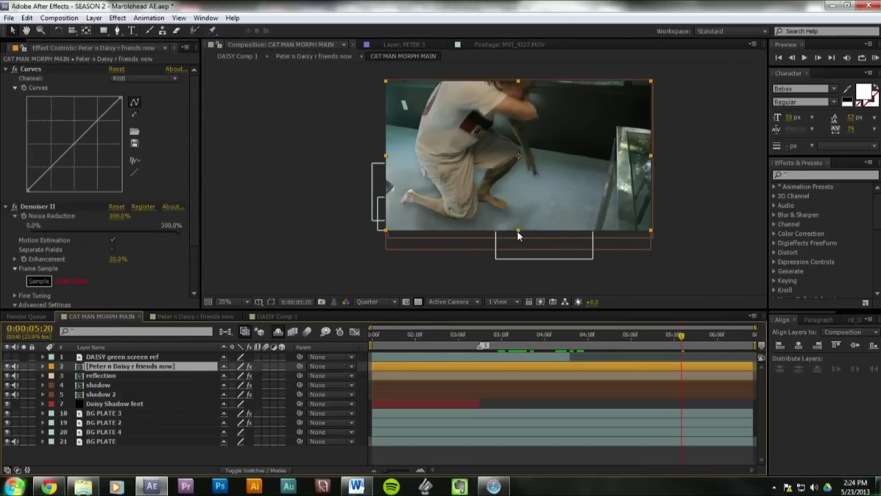